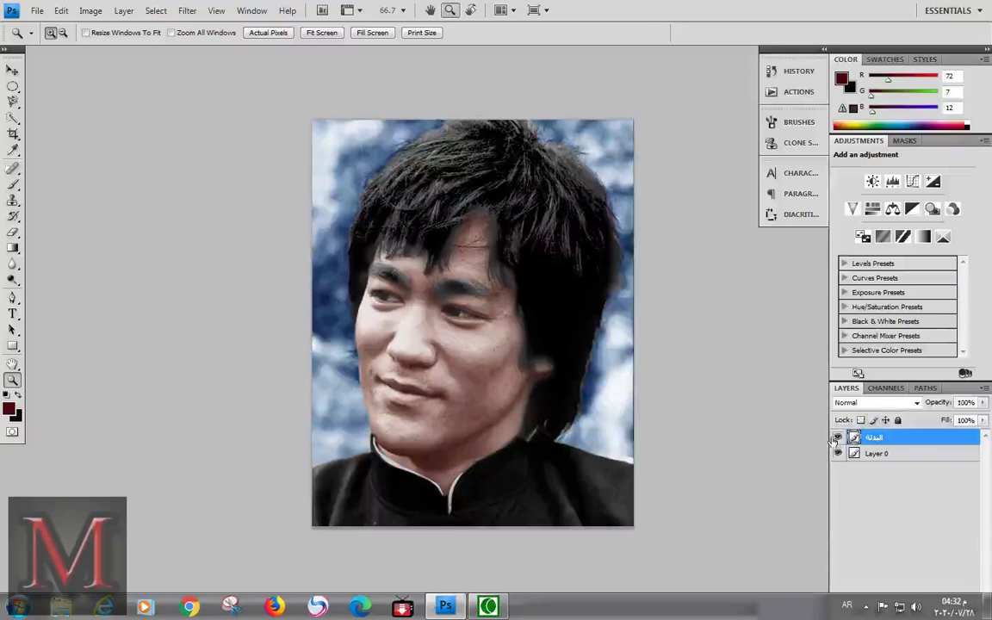
Step: Toggle the colourised layer on and off to compare it with the original
left_click(837, 438)
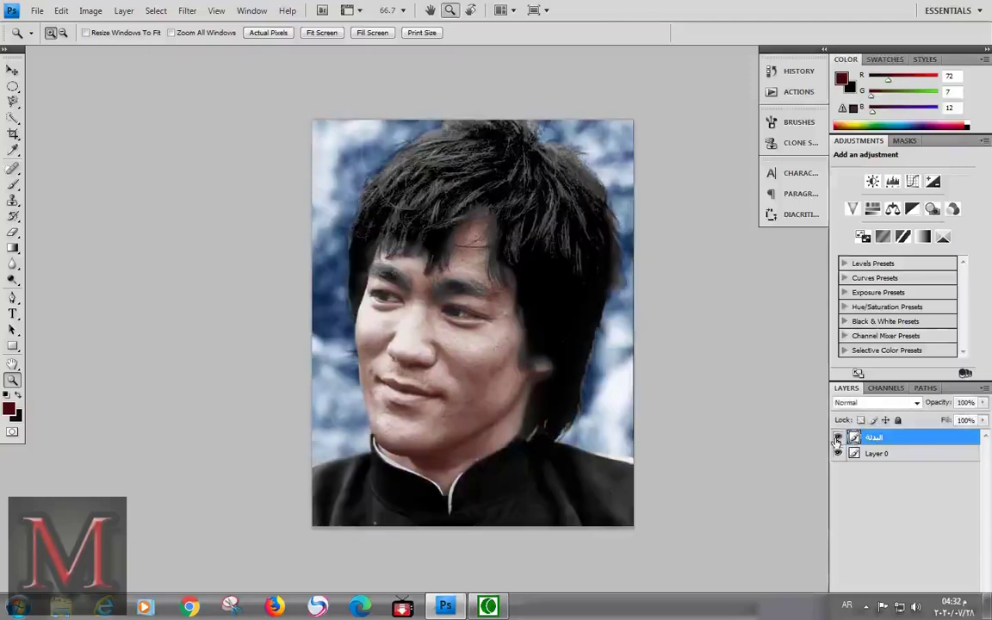
left_click(838, 439)
left_click(837, 439)
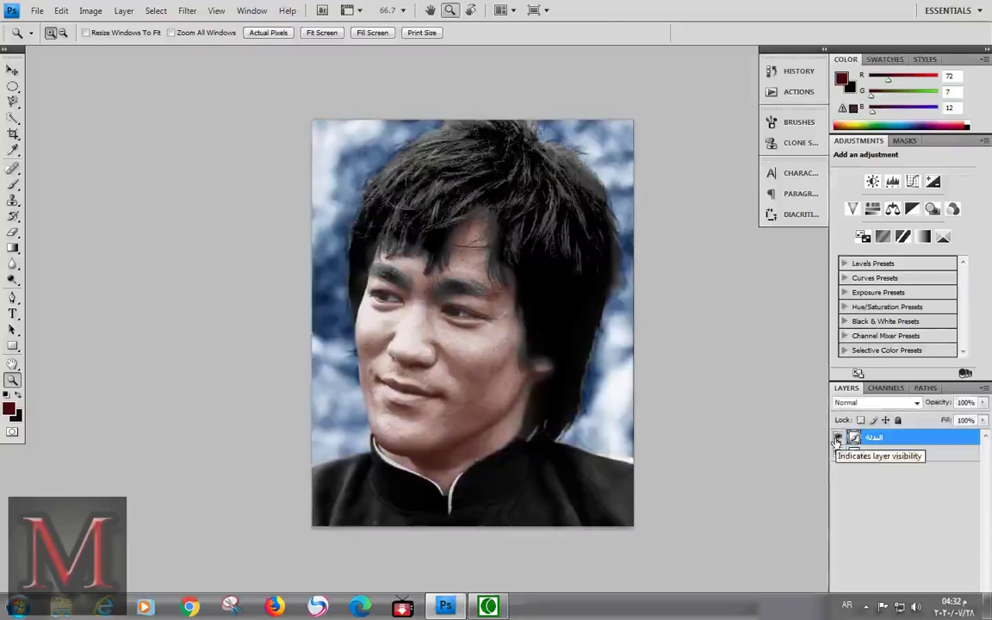
left_click(837, 438)
left_click(838, 438)
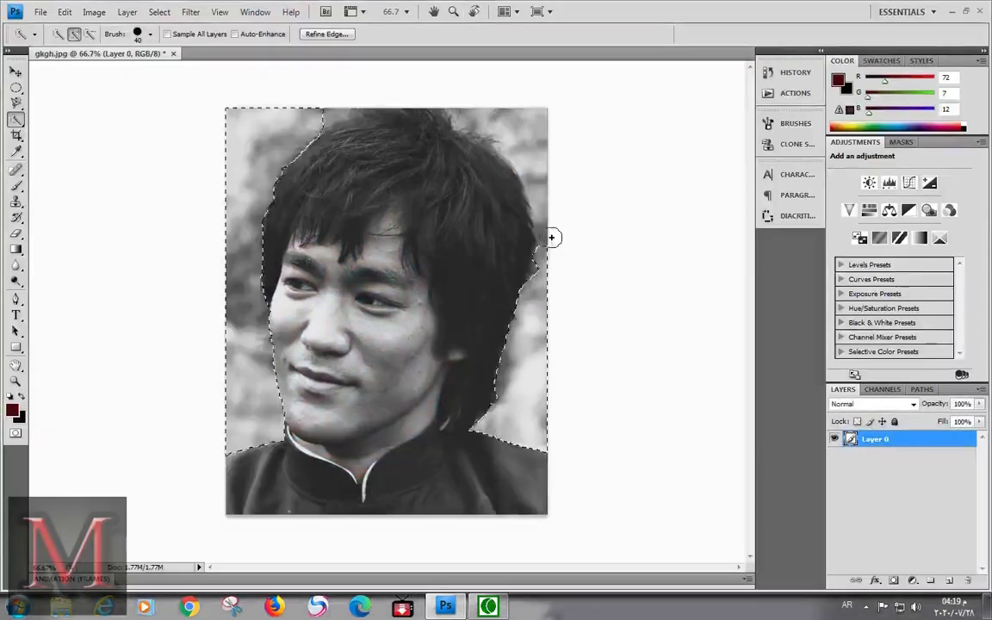
Step: Select the grey background above the hair and feather the selection by 1.5 pixels
mouse_move(541, 190)
left_mouse_down()
mouse_move(543, 162)
mouse_move(505, 106)
mouse_move(308, 113)
left_mouse_up()
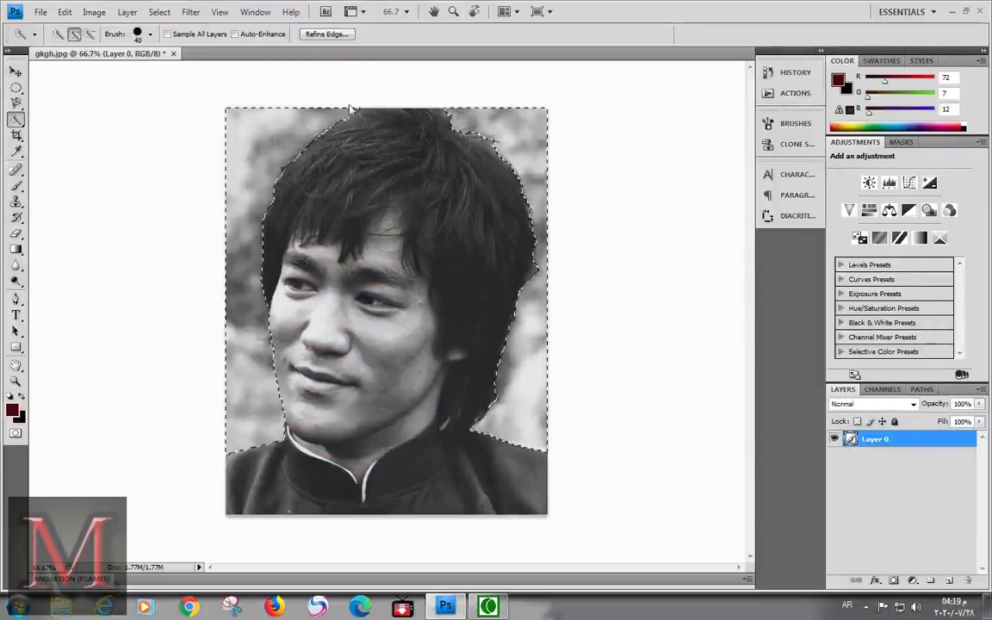
right_click(248, 181)
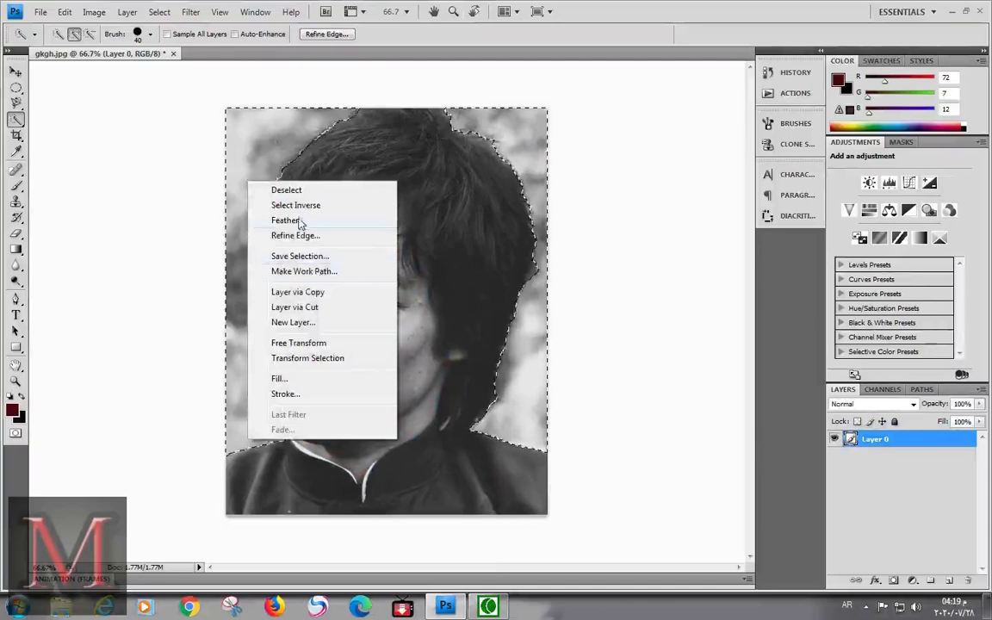
left_click(320, 222)
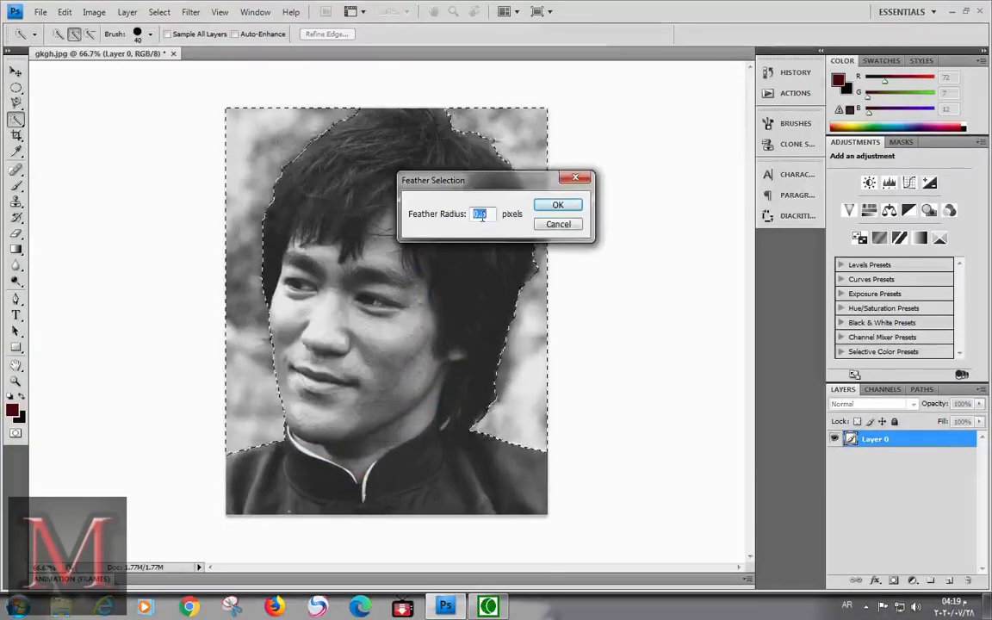
type("1.5")
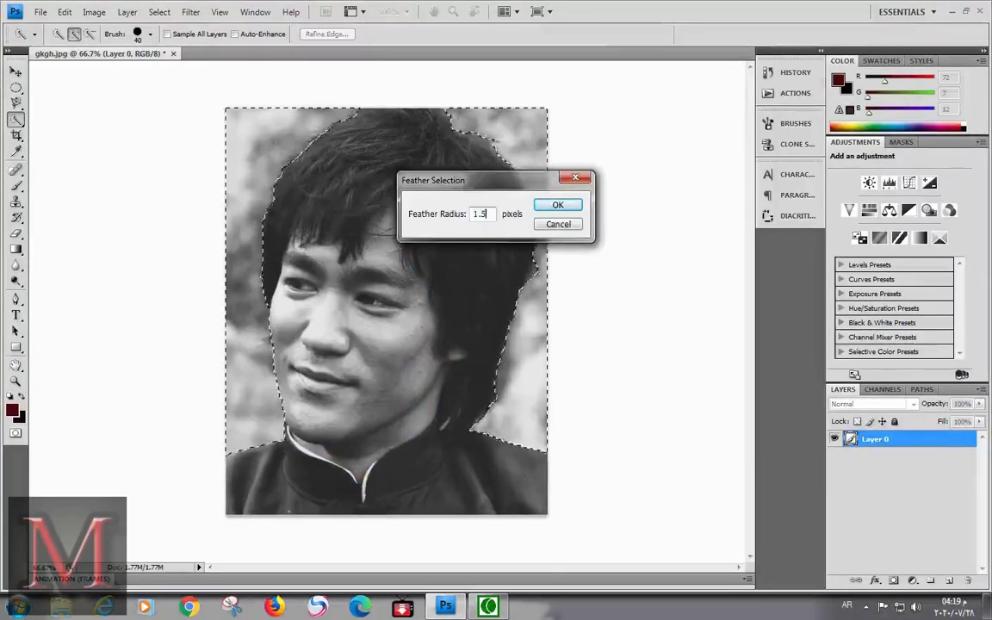
left_click(562, 210)
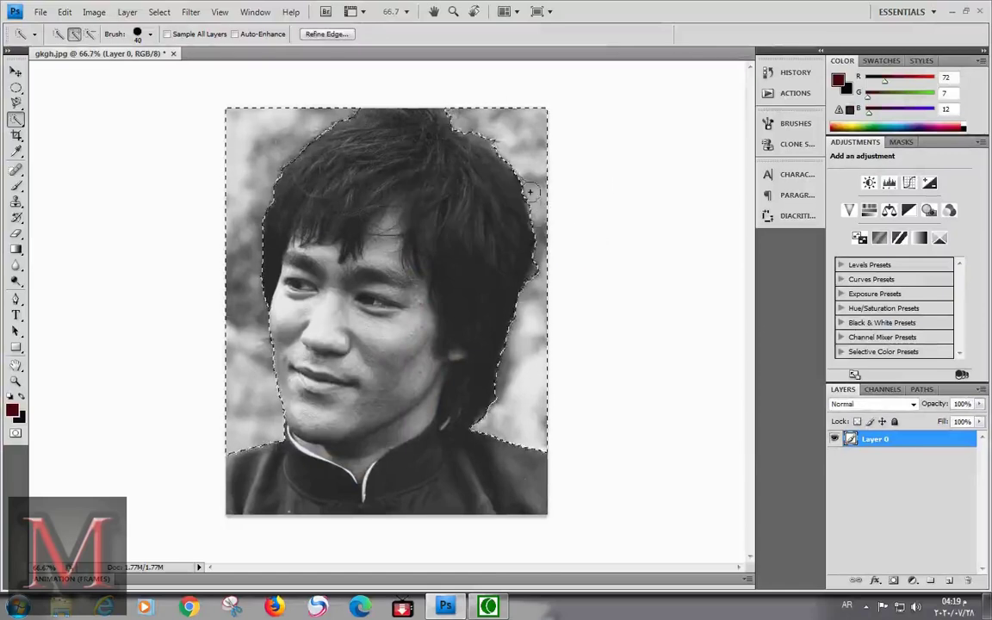
right_click(532, 151)
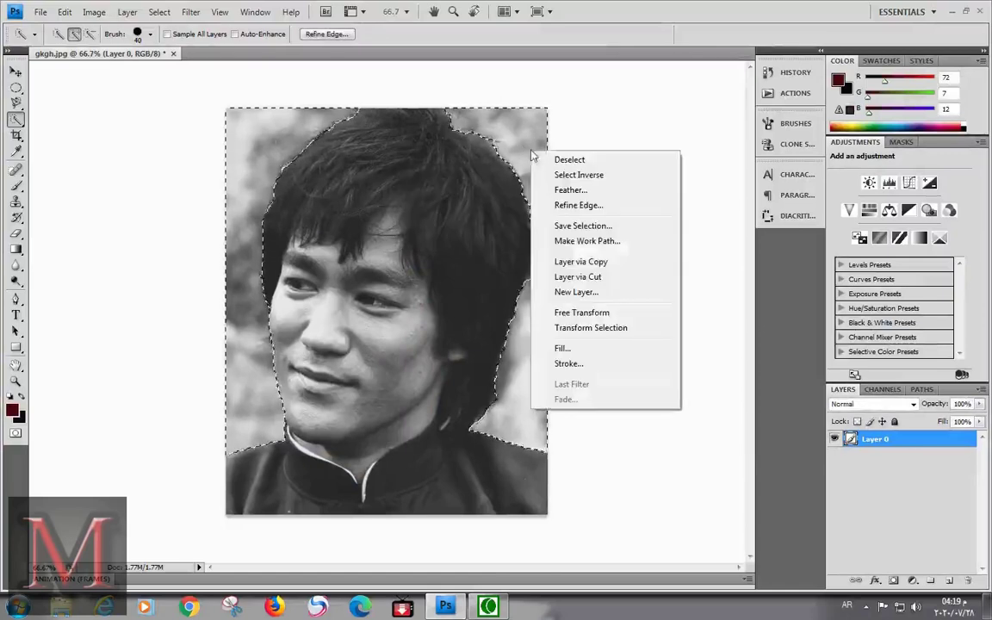
Step: Copy the feathered background onto Layer 1, check it, and load its outline as a selection
left_click(595, 262)
left_click(834, 456)
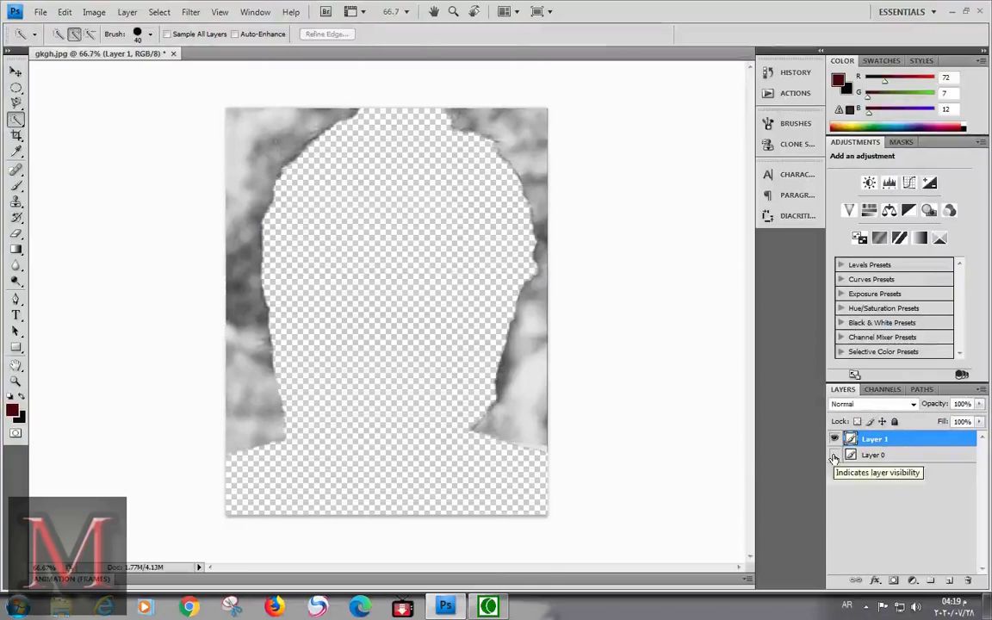
left_click(833, 456)
left_click(850, 441, "ctrl")
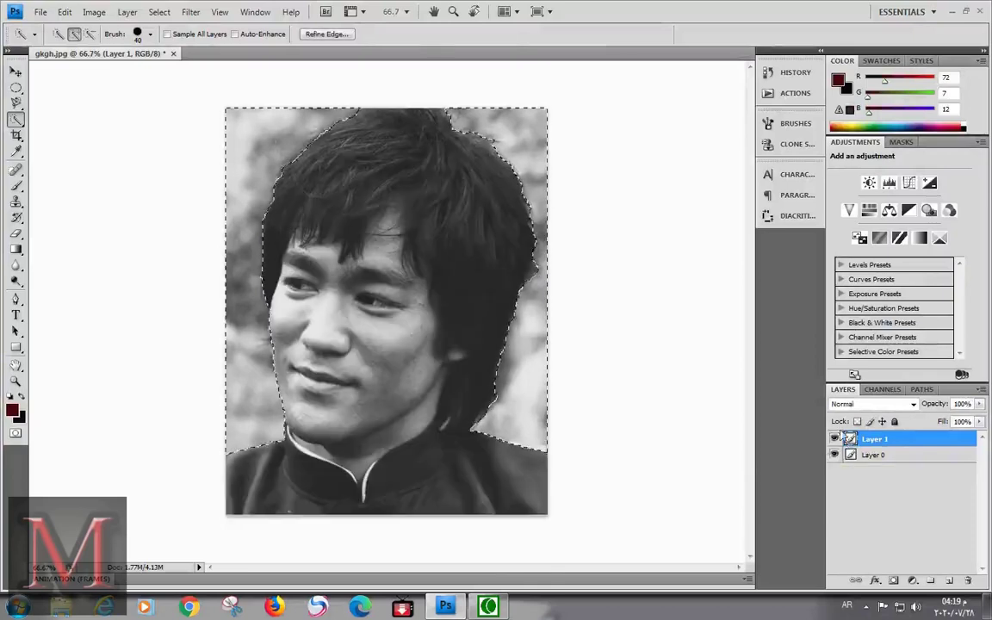
left_click(914, 581)
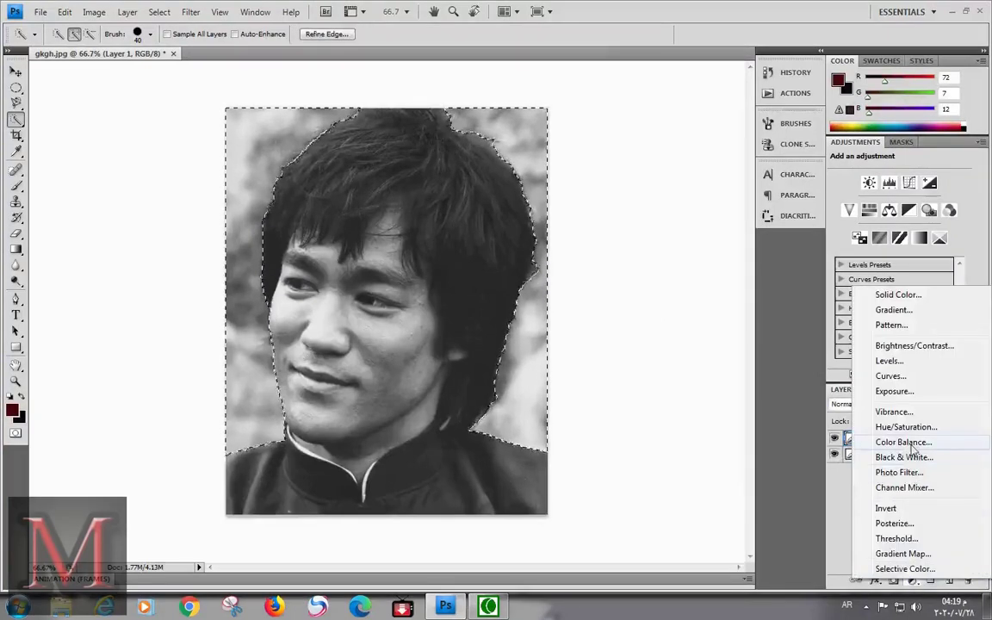
Step: Tint the background blue with a Color Balance layer set to midtones -69, -24, +37
left_click(894, 442)
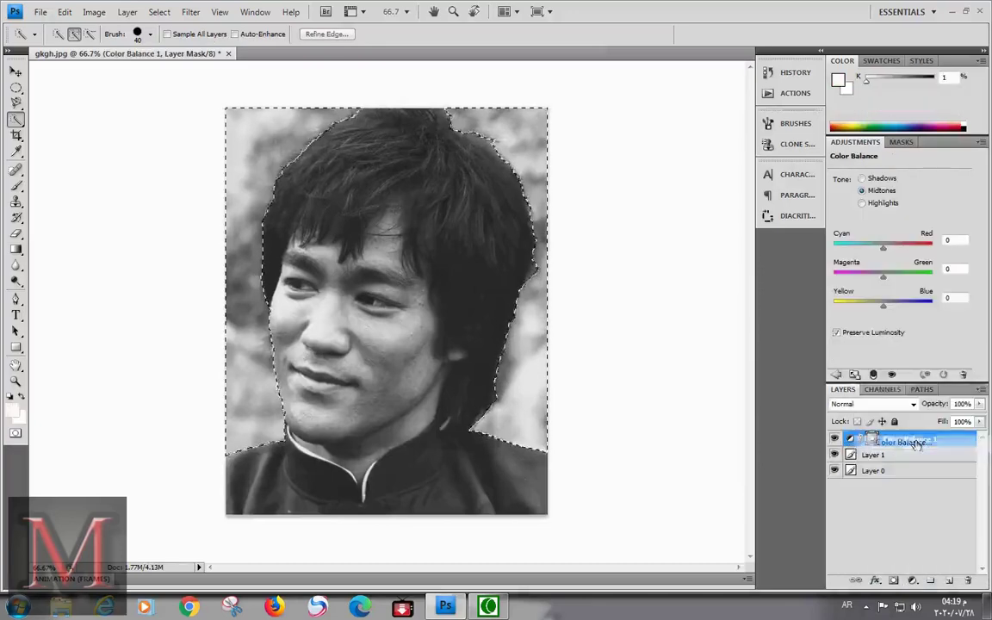
mouse_move(882, 277)
left_mouse_down()
mouse_move(871, 276)
mouse_move(910, 303)
left_mouse_up()
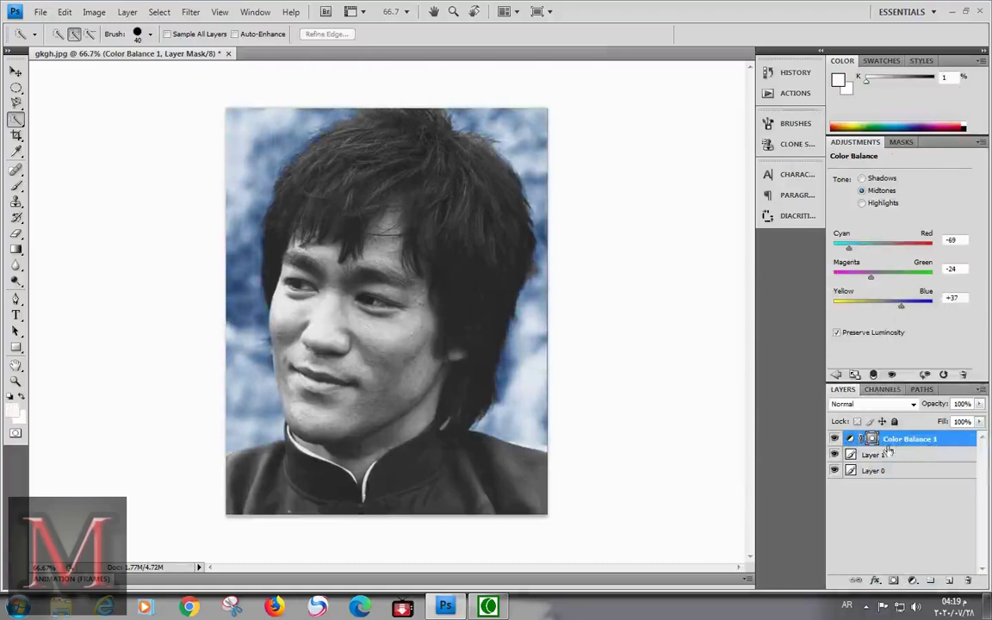
left_click(851, 456)
left_click(851, 459, "ctrl")
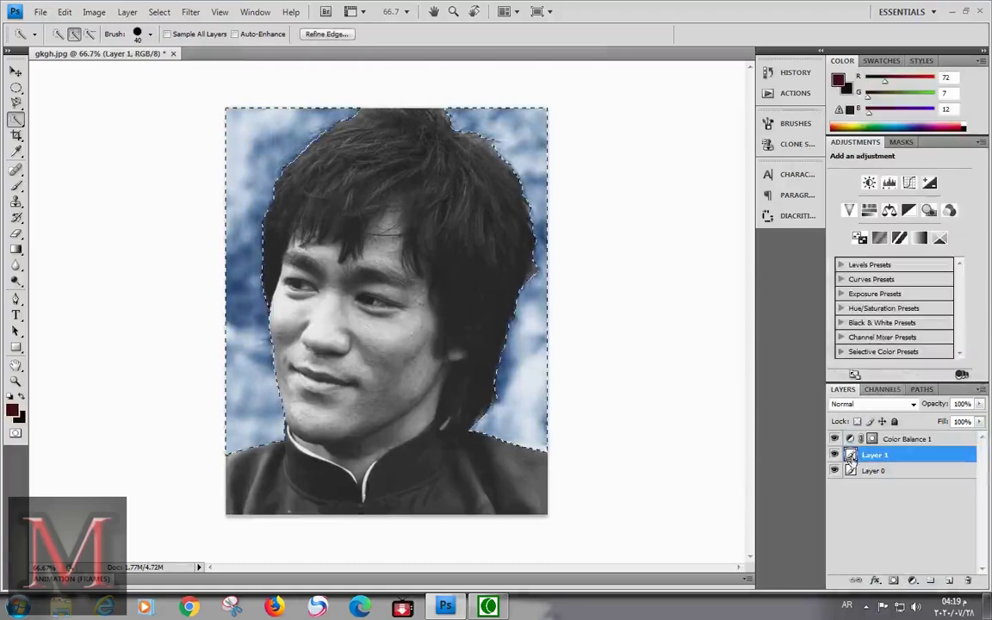
Step: Add Levels 28, 0.78, 236 to the background, then merge it with Color Balance 1 and Layer 1
left_click(912, 581)
left_click(892, 360)
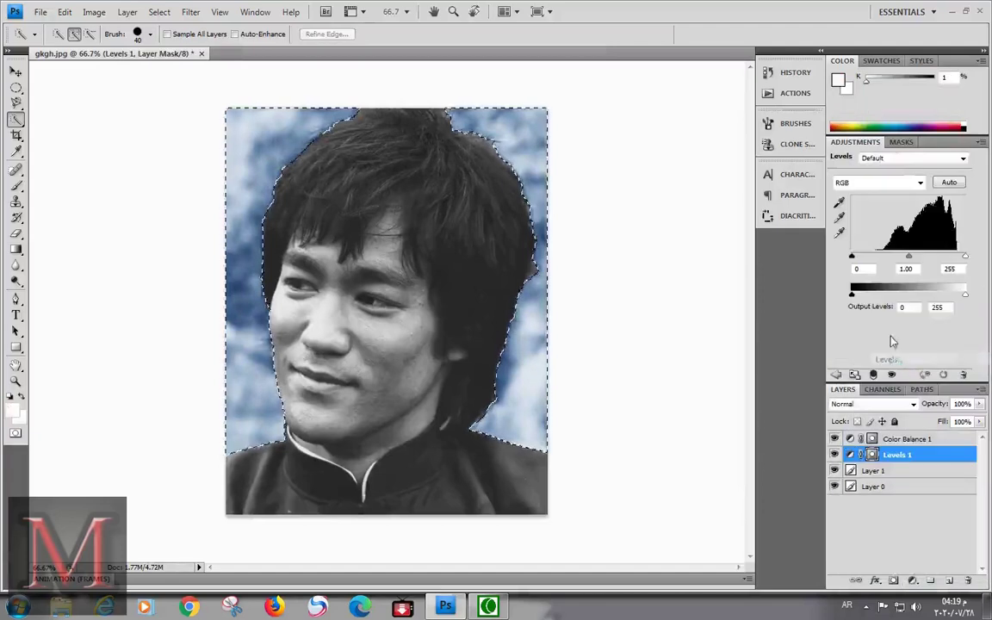
left_click_drag(965, 257, 862, 259)
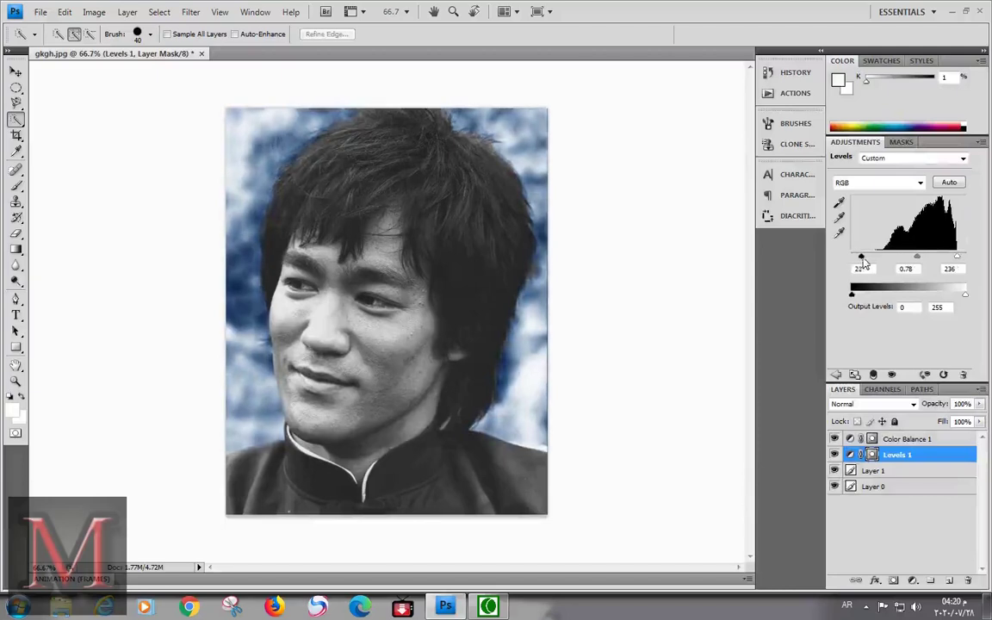
left_click(890, 472)
left_click(892, 455)
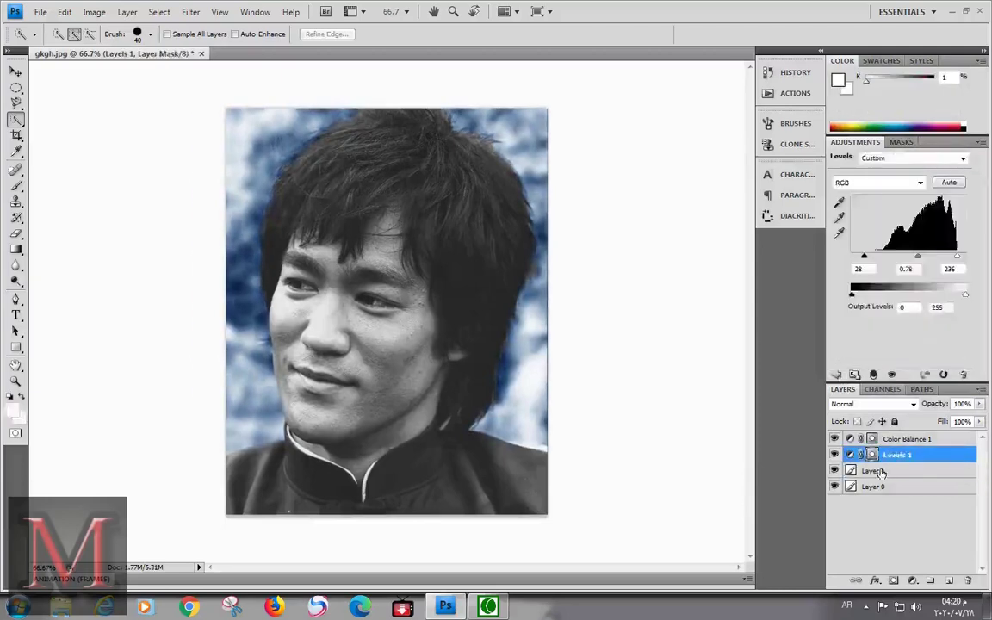
left_click(905, 439, "shift")
right_click(895, 439)
left_click(889, 401)
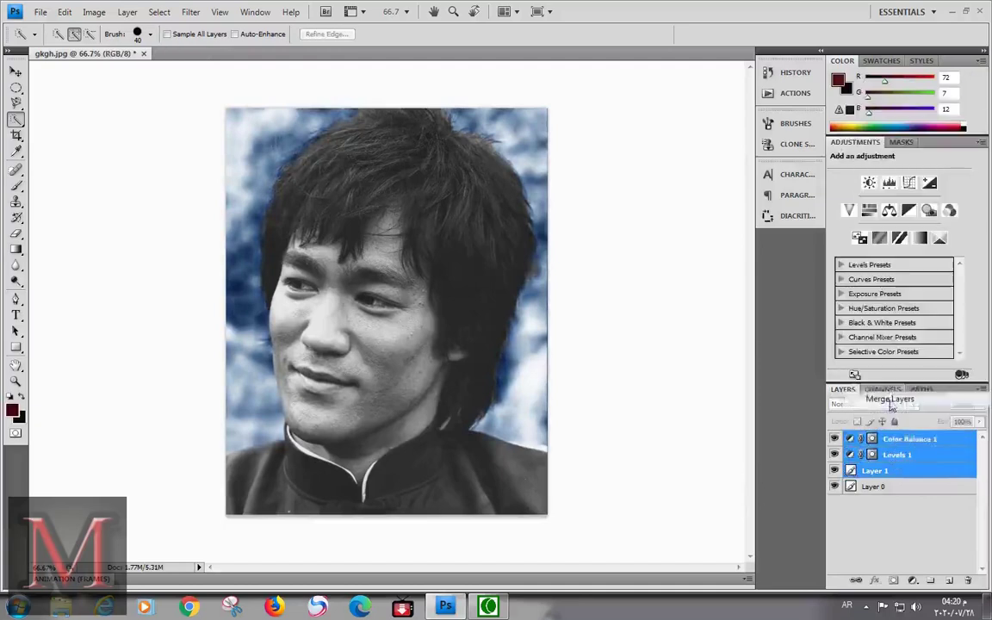
Step: Duplicate Layer 0 as Layer 0 copy and load its outline as a selection
left_click(888, 455)
right_click(887, 455)
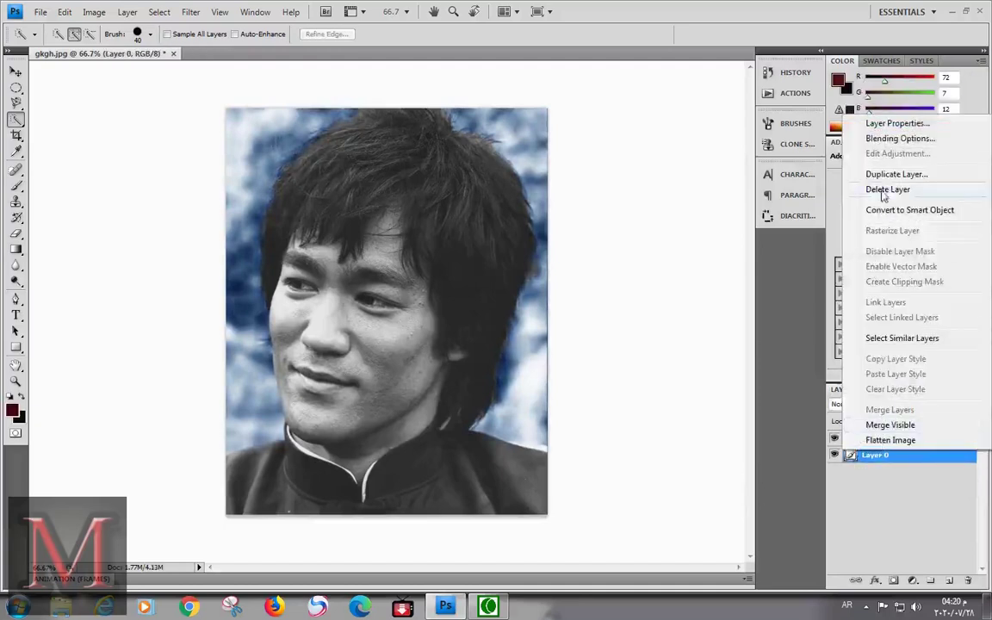
left_click(896, 174)
left_click(570, 186)
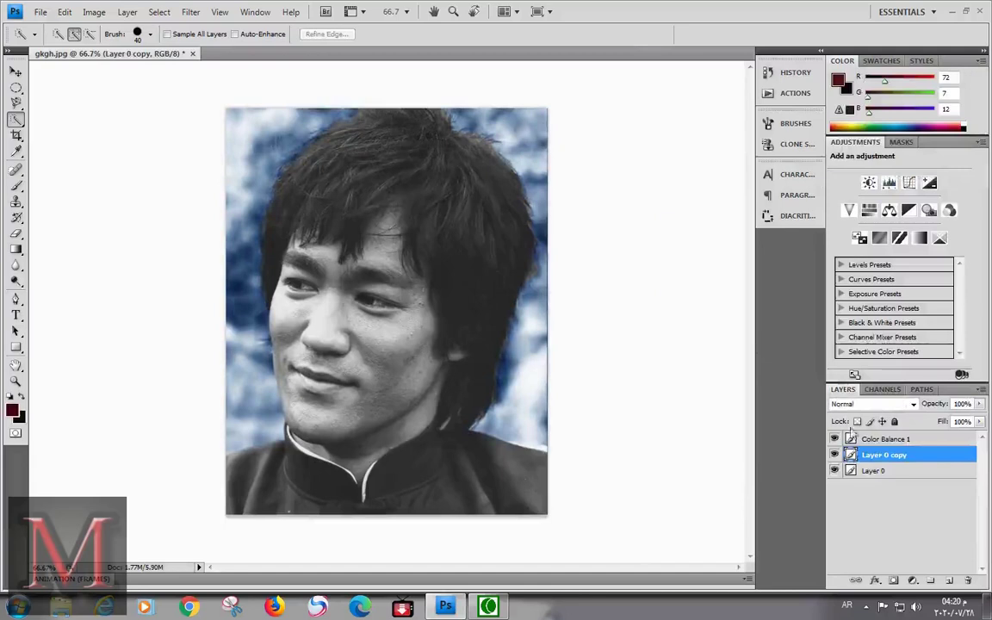
left_click(852, 456, "ctrl")
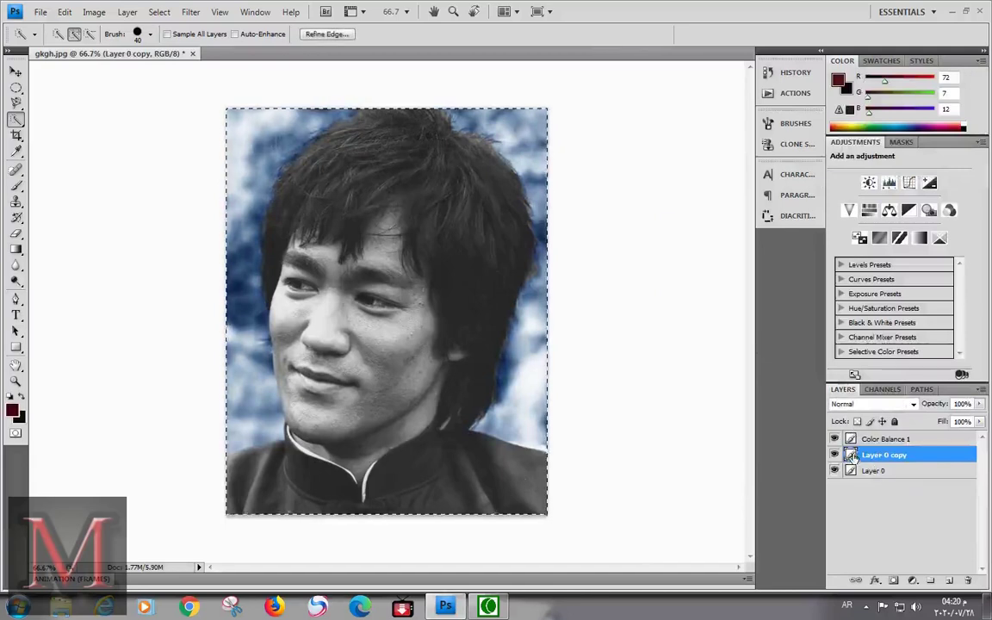
Step: Select the jacket along the bottom of the photo, trimming near the collar with a smaller brush
key("ctrl+d")
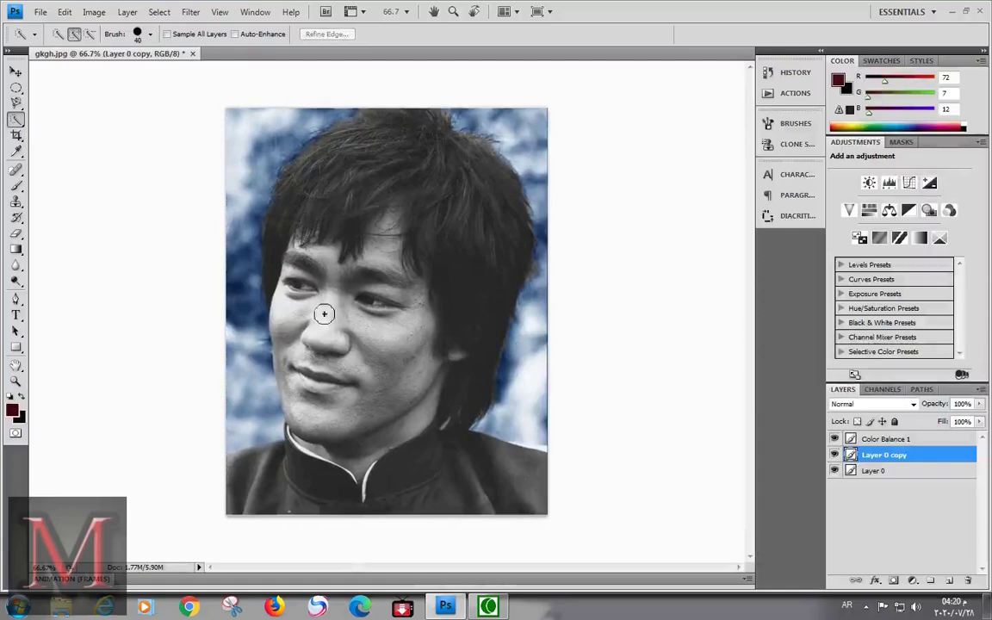
left_click_drag(290, 465, 471, 466)
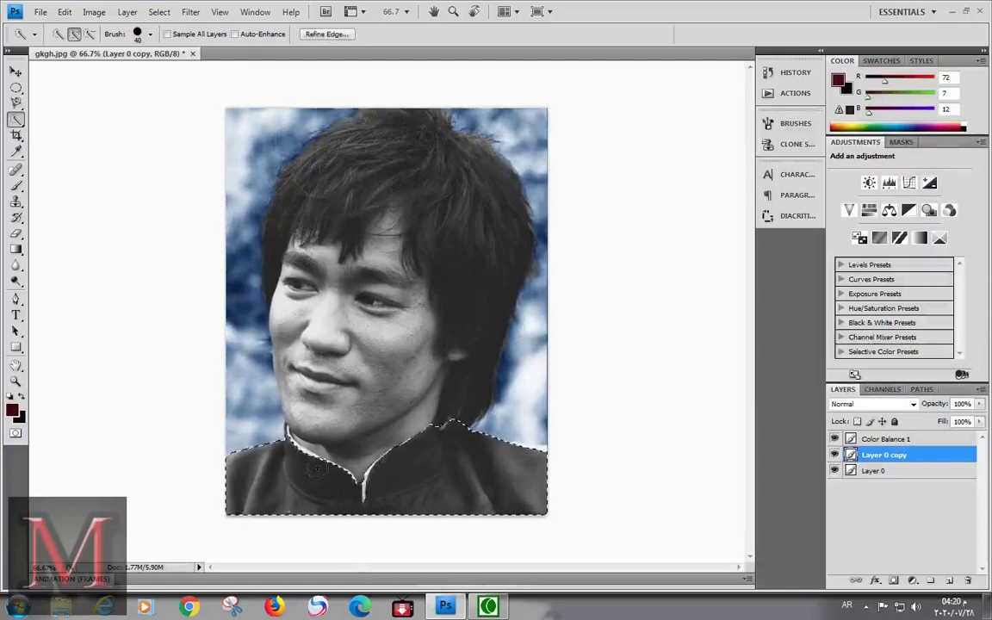
key("bracketleft")
key("bracketleft")
key("bracketleft")
key("alt")
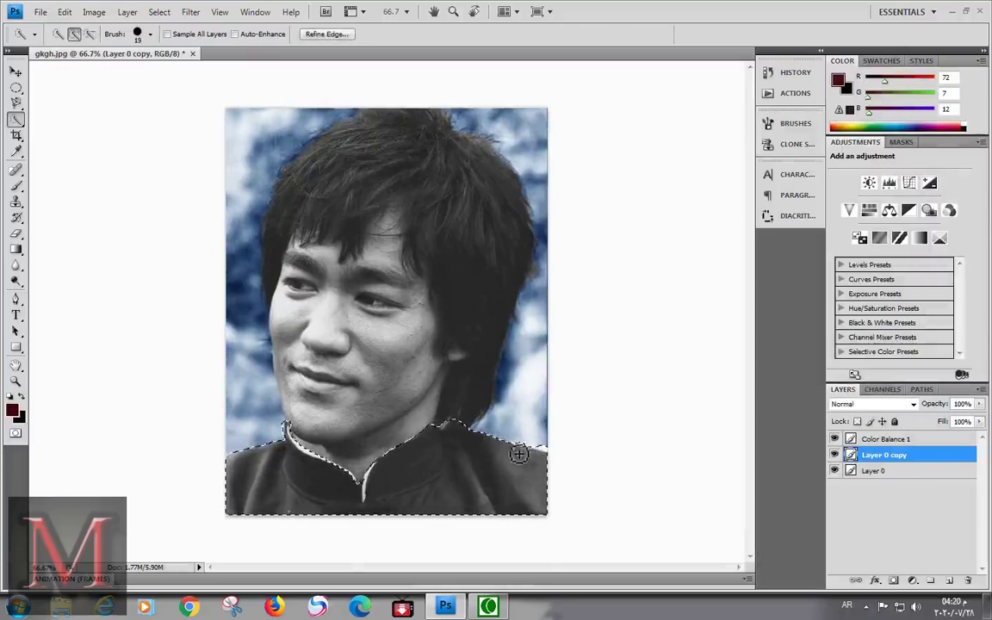
key("alt")
right_click(448, 454)
key("Escape")
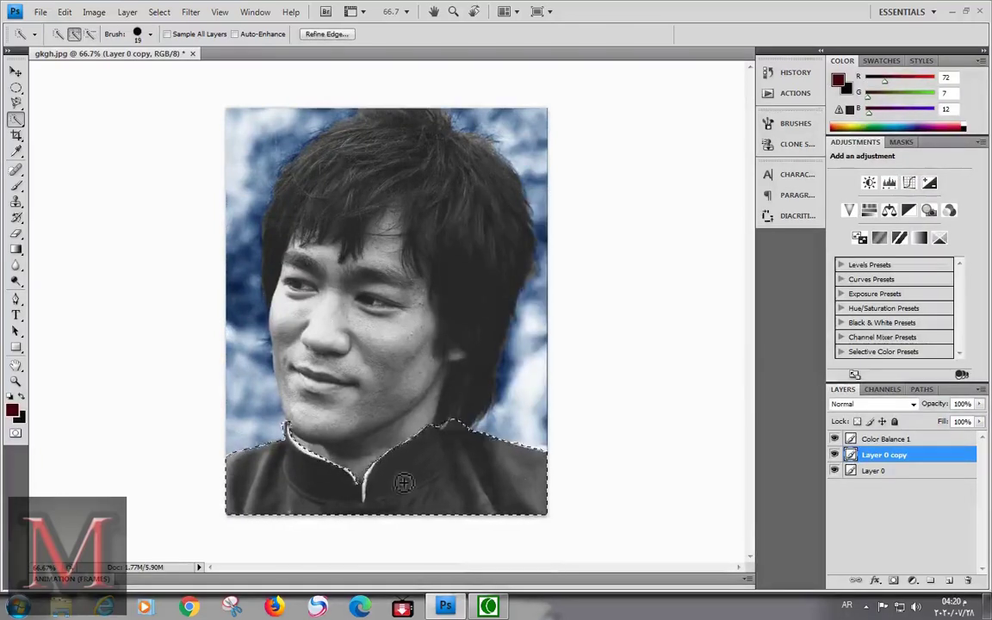
Step: Feather the jacket selection and copy it onto a new Layer 1
right_click(389, 472)
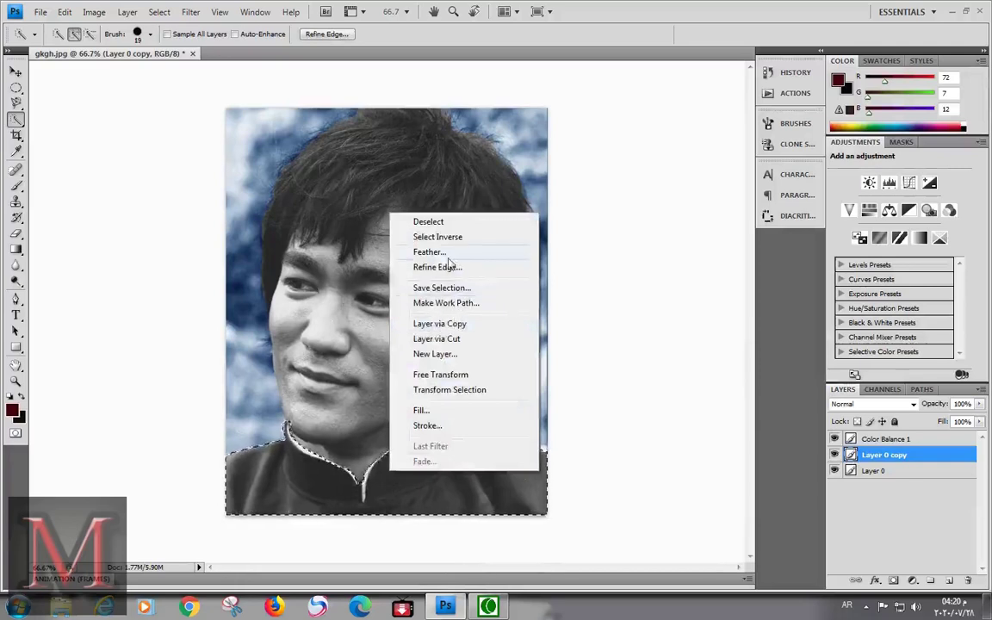
left_click(422, 252)
left_click(568, 203)
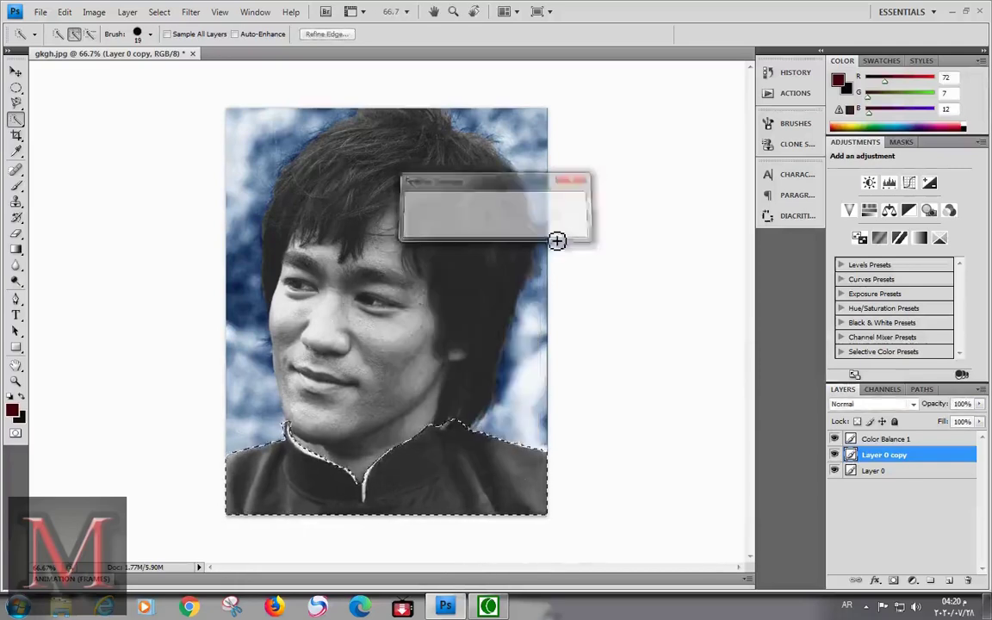
right_click(442, 472)
left_click(510, 328)
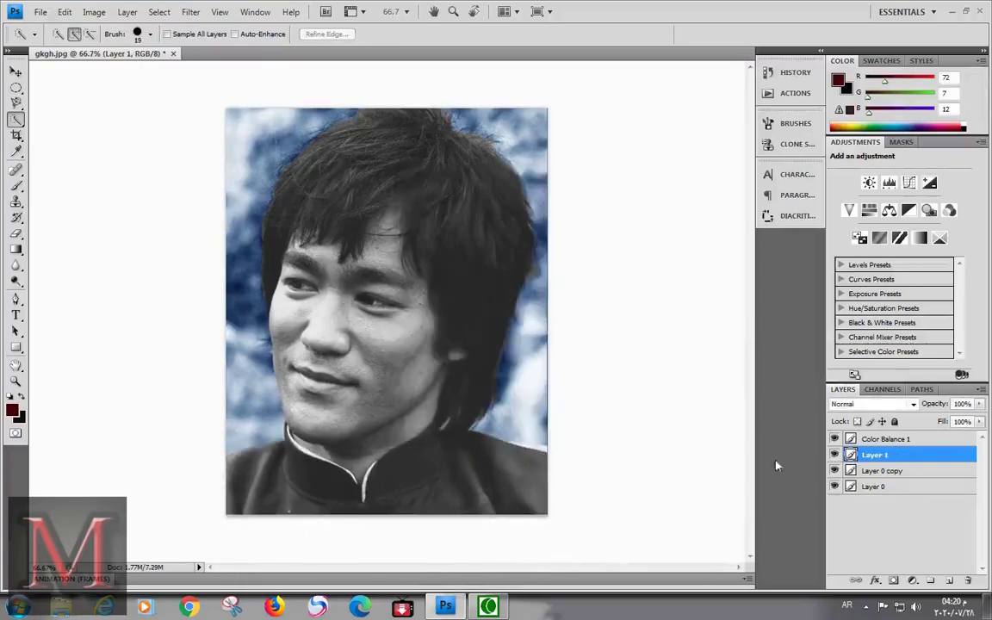
Step: Darken the jacket with Exposure 1 set to exposure -0.17, offset -0.0131, gamma 0.71
left_click(852, 455, "ctrl")
left_click(914, 583)
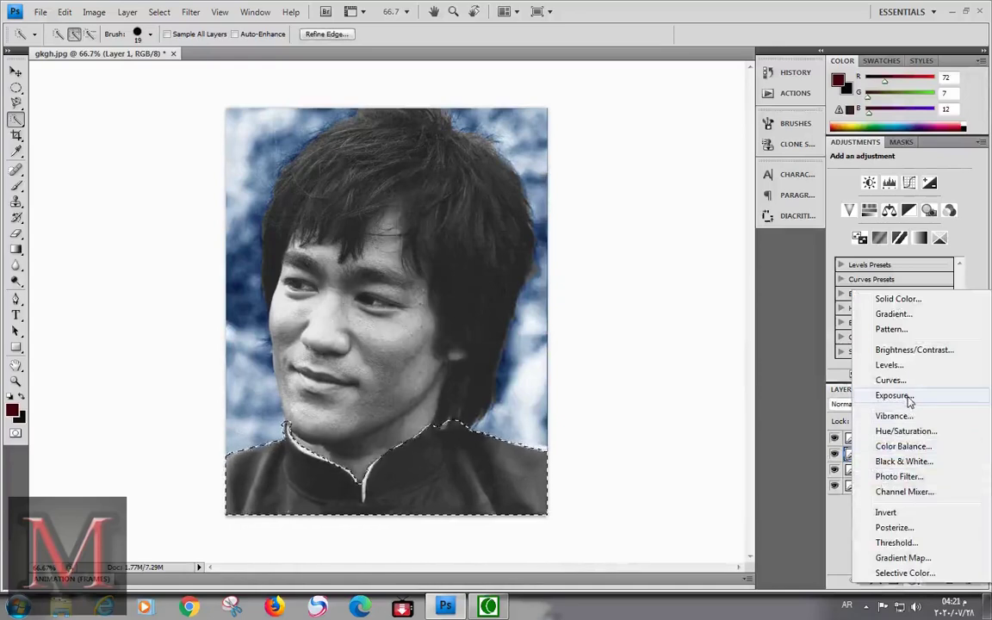
left_click(910, 398)
mouse_move(900, 193)
left_mouse_down()
mouse_move(892, 193)
mouse_move(930, 198)
mouse_move(877, 219)
left_mouse_up()
mouse_move(930, 193)
left_mouse_down()
mouse_move(887, 200)
mouse_move(910, 204)
mouse_move(898, 198)
mouse_move(897, 221)
mouse_move(917, 250)
left_mouse_up()
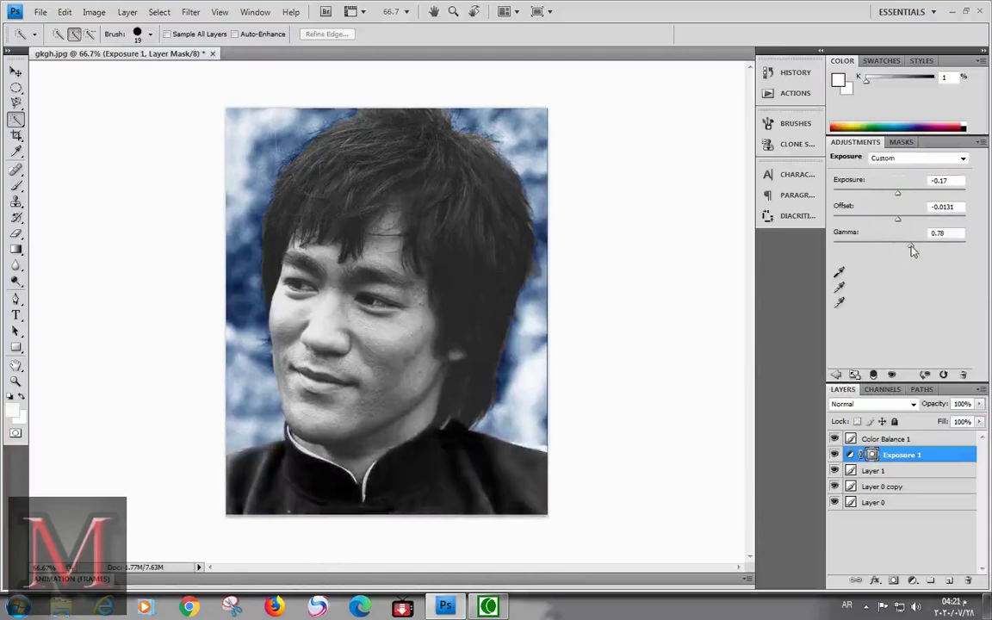
left_click(835, 455)
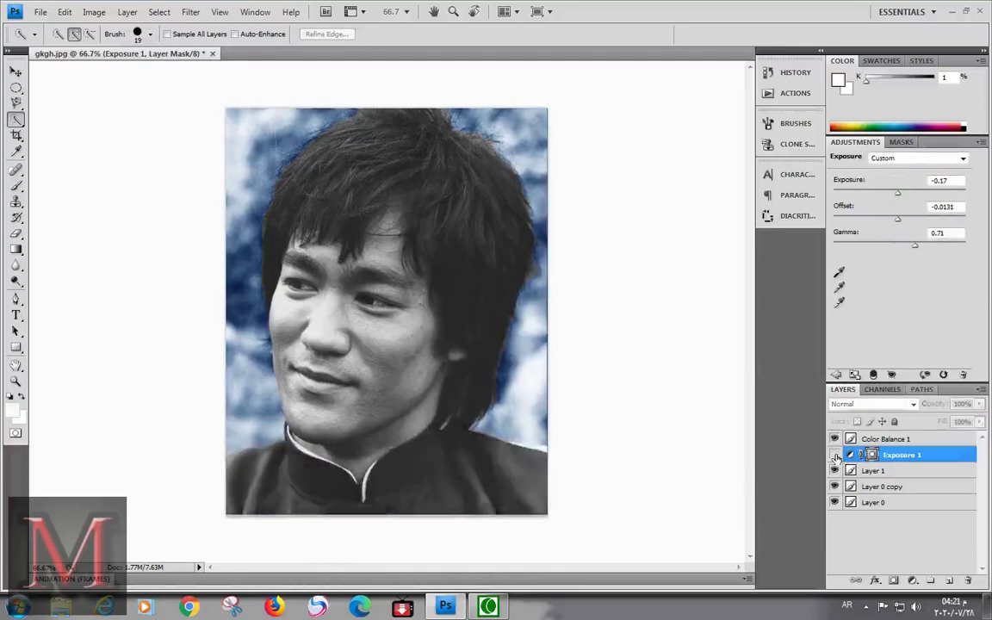
left_click(835, 455)
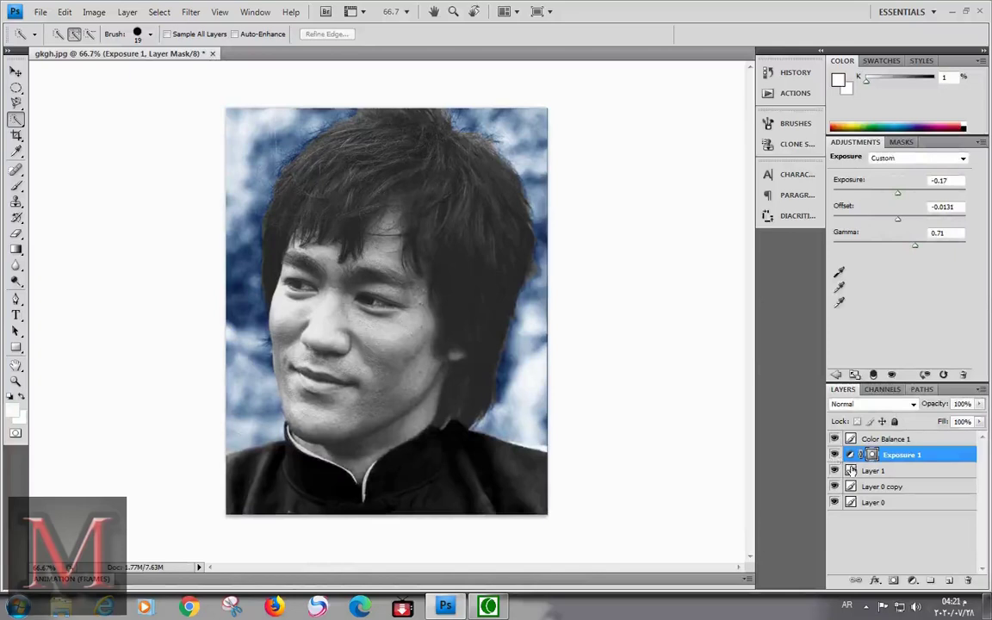
double_click(877, 470)
Step: Merge the jacket Layer 1 into Exposure 1
left_click(888, 456, "shift")
right_click(888, 457)
left_click(886, 412)
Step: Duplicate Layer 0 copy as Layer 0 copy 2
right_click(877, 472)
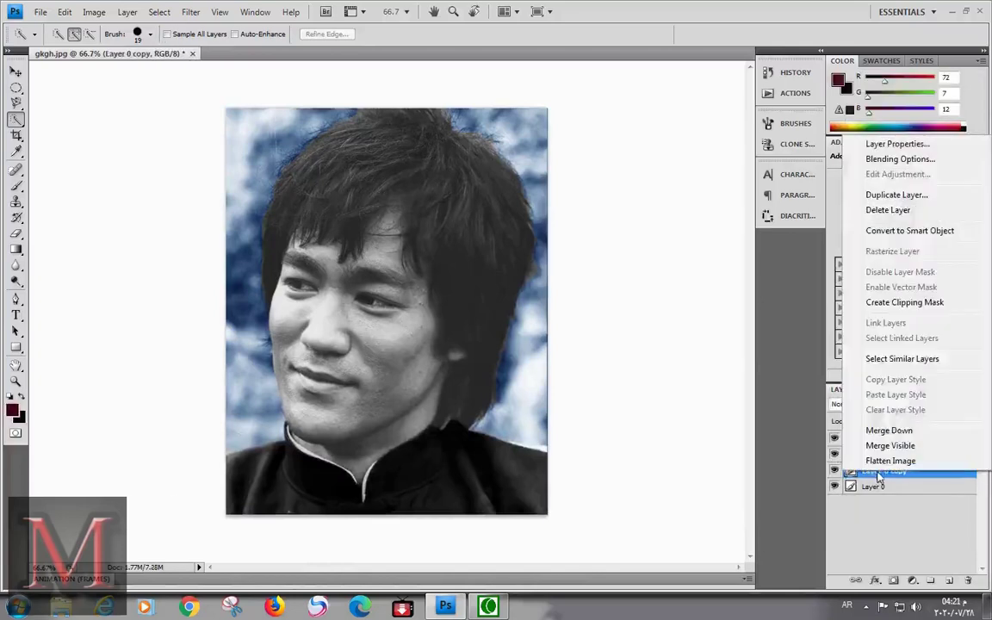
left_click(887, 193)
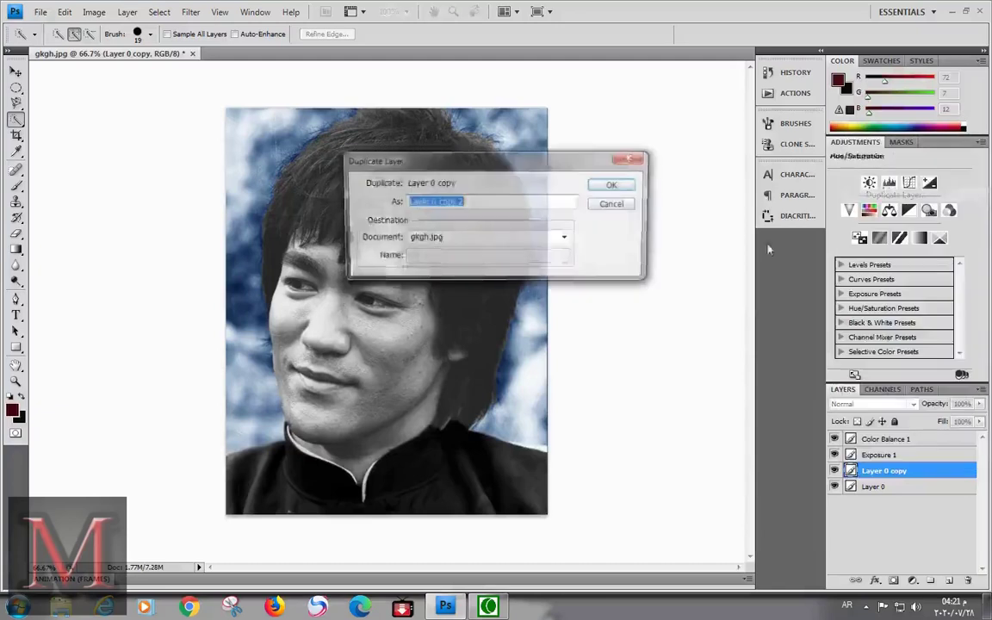
left_click(608, 185)
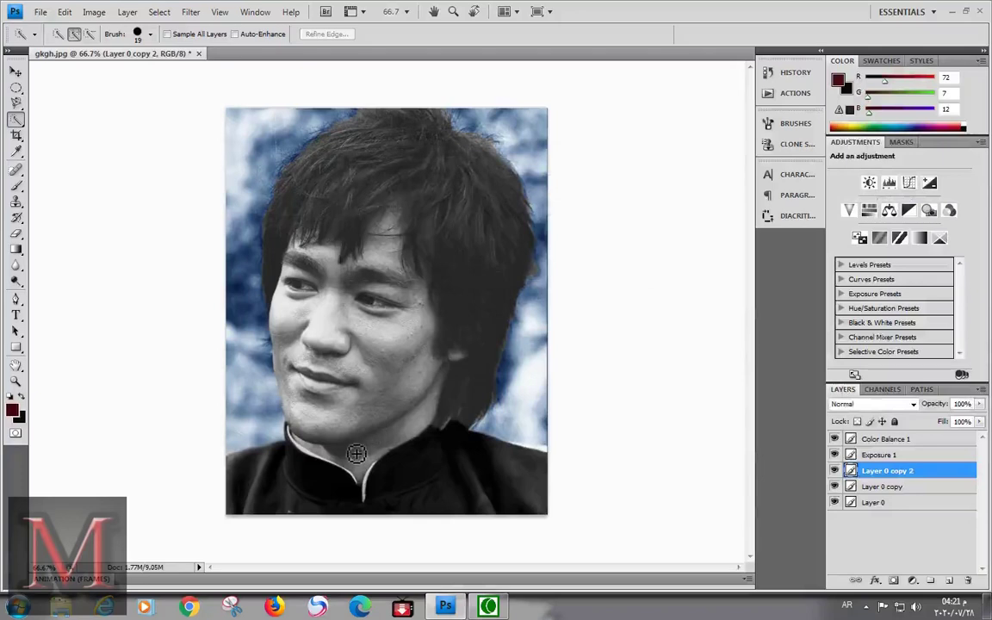
Step: Select the man's face, hair and neck, subtracting the surrounding blue background areas
mouse_move(349, 435)
left_mouse_down()
mouse_move(347, 383)
mouse_move(336, 405)
mouse_move(423, 415)
mouse_move(317, 328)
mouse_move(320, 263)
left_mouse_up()
left_click_drag(348, 199, 167, 349)
left_click(210, 204, "alt")
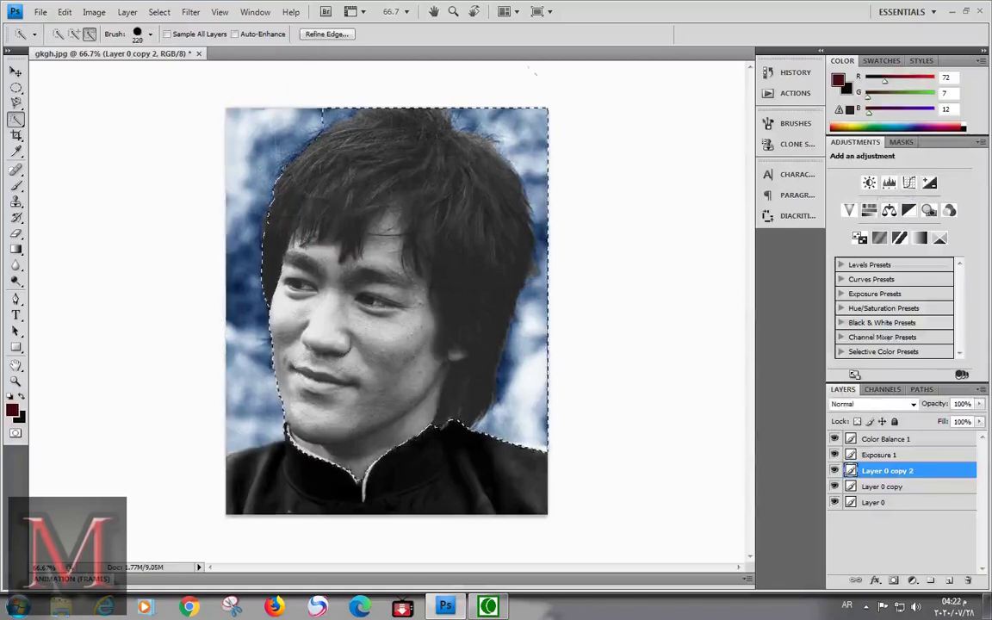
left_click(595, 248, "alt")
left_click_drag(250, 474, 215, 474)
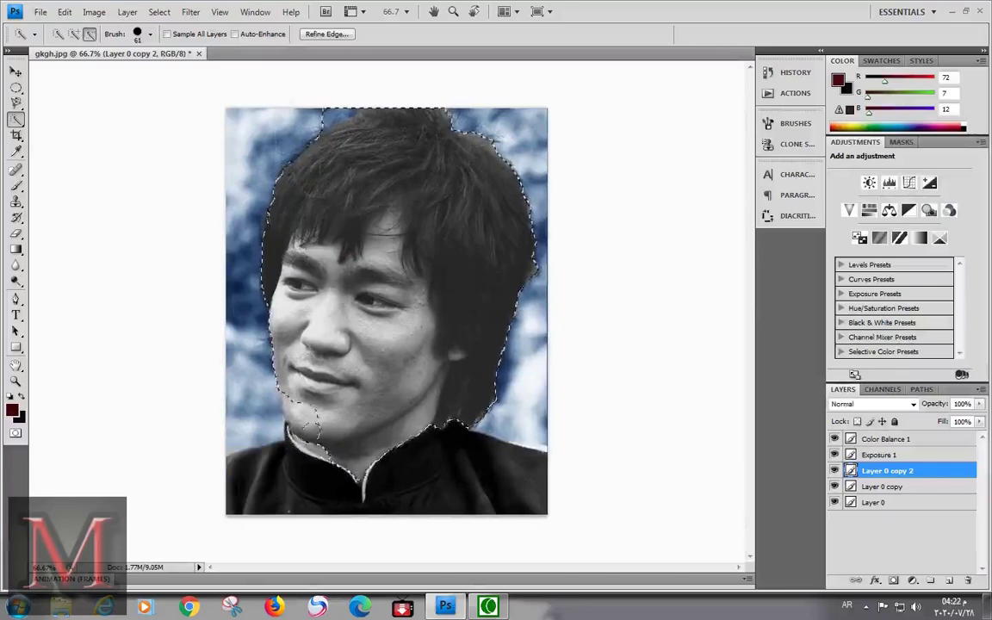
left_click(323, 103, "alt")
Step: Copy the head to a new layer and warm it with Color Balance 2 (0, -62, -73)
right_click(392, 263)
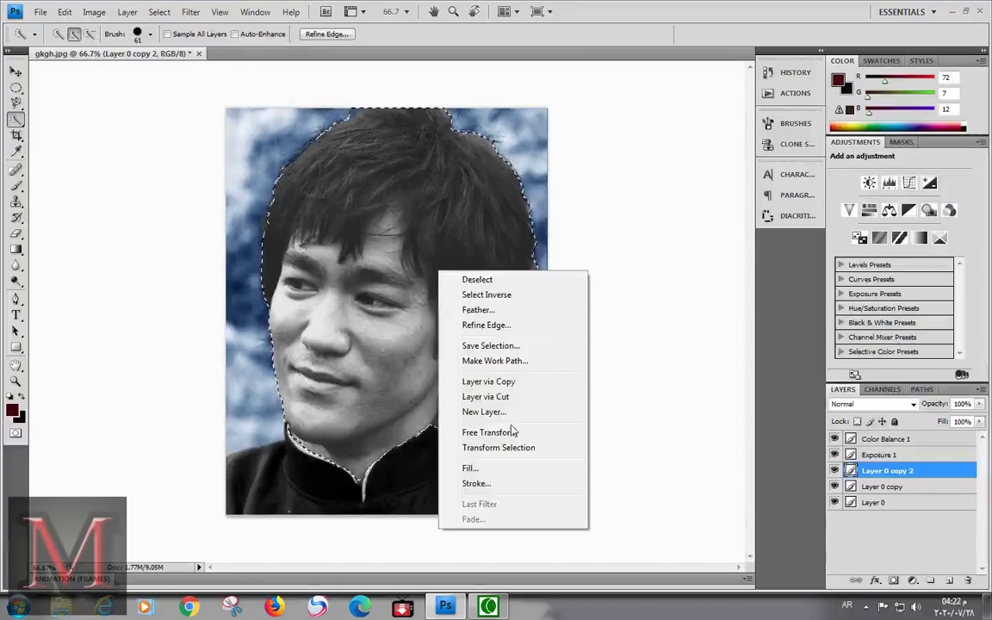
left_click(486, 381)
left_click(852, 472, "ctrl")
left_click(913, 580)
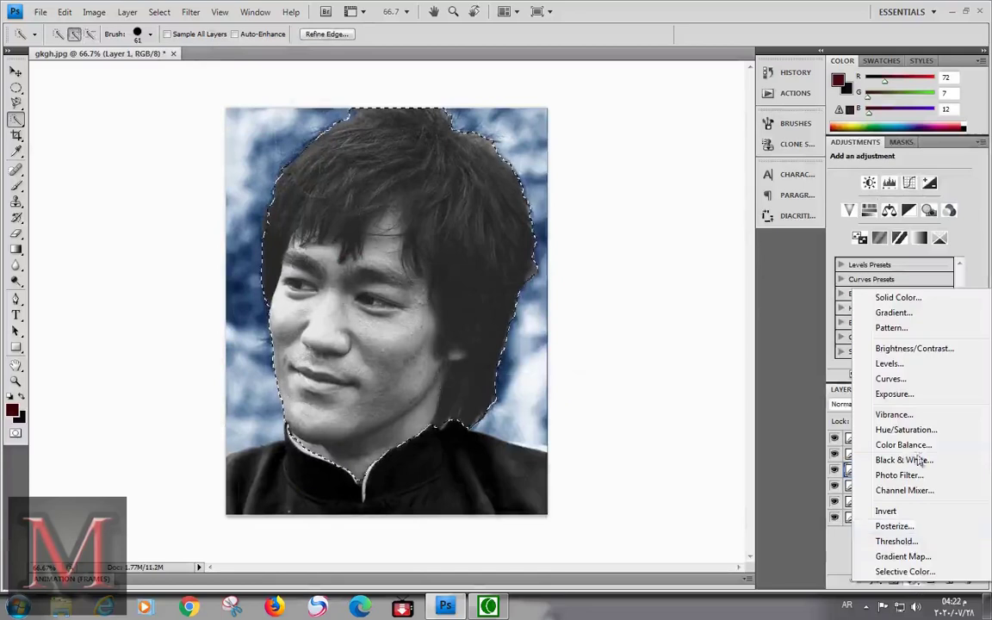
left_click(905, 445)
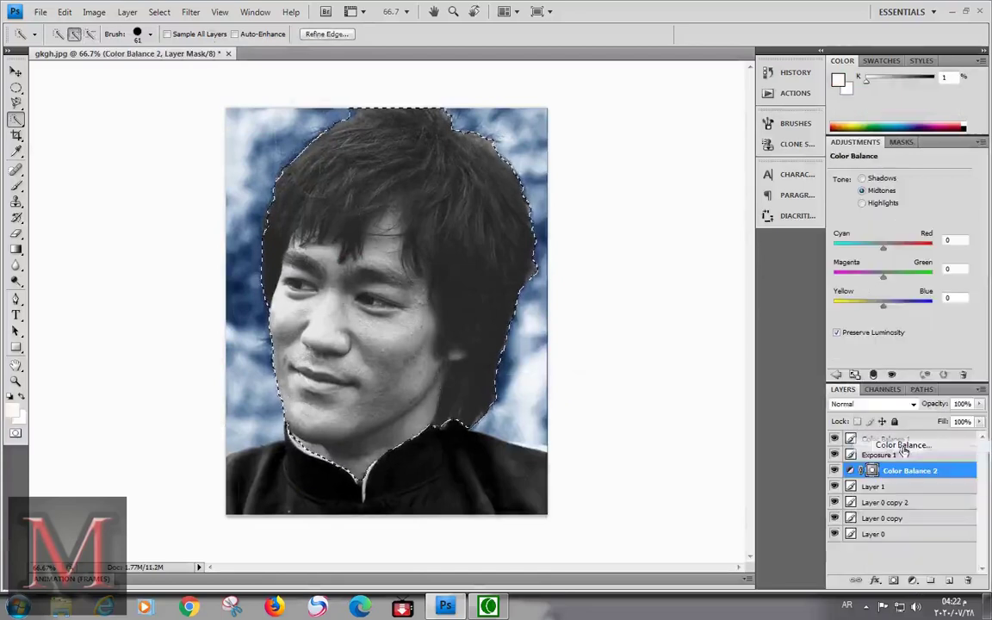
mouse_move(884, 307)
left_mouse_down()
mouse_move(847, 308)
mouse_move(875, 280)
mouse_move(854, 285)
left_mouse_up()
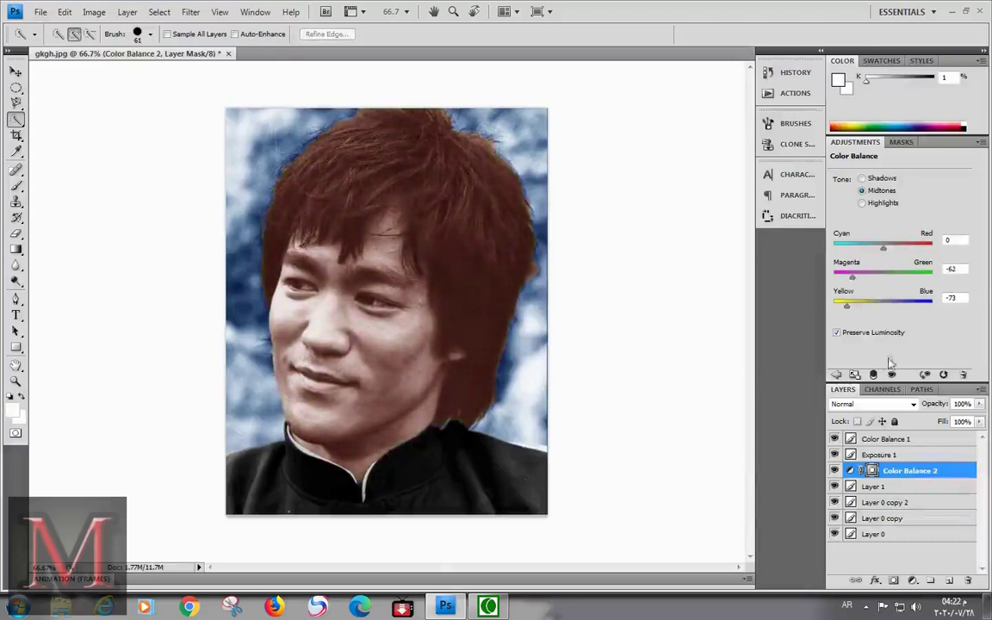
Step: Switch to the Eraser tool with a brush of about 199 pixels
left_click(16, 232)
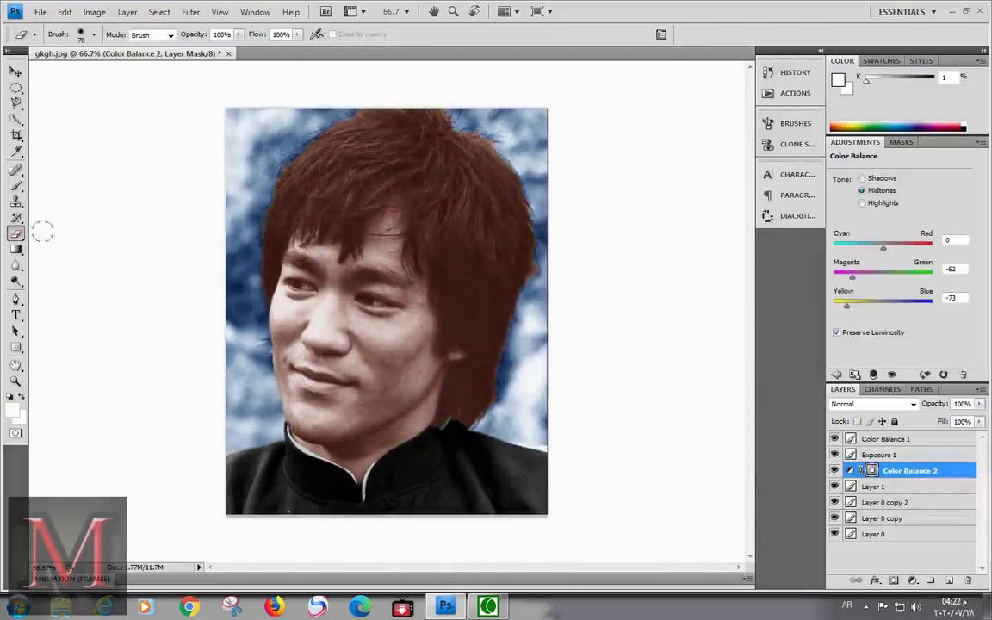
left_click_drag(411, 196, 431, 195)
left_click(93, 34)
Step: Merge the head copy Layer 1 into Color Balance 2
left_click(874, 488)
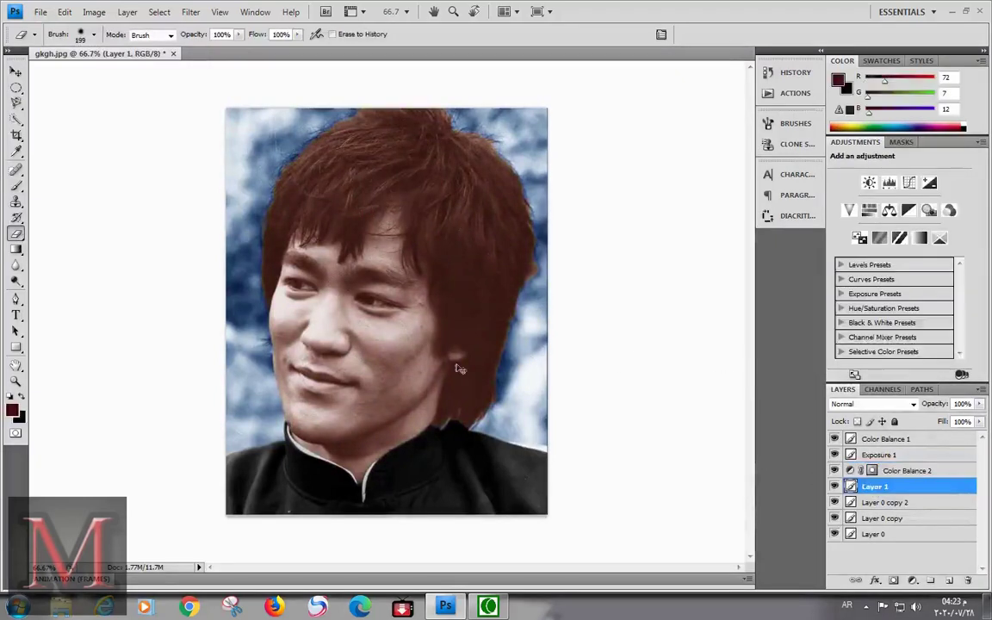
left_click(887, 472, "ctrl")
right_click(887, 472)
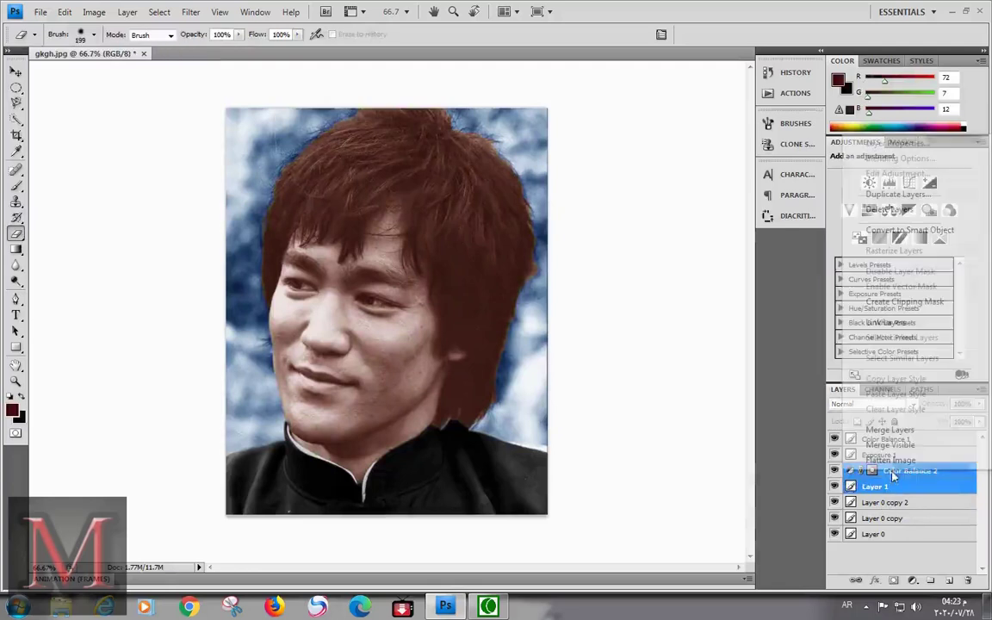
left_click(871, 427)
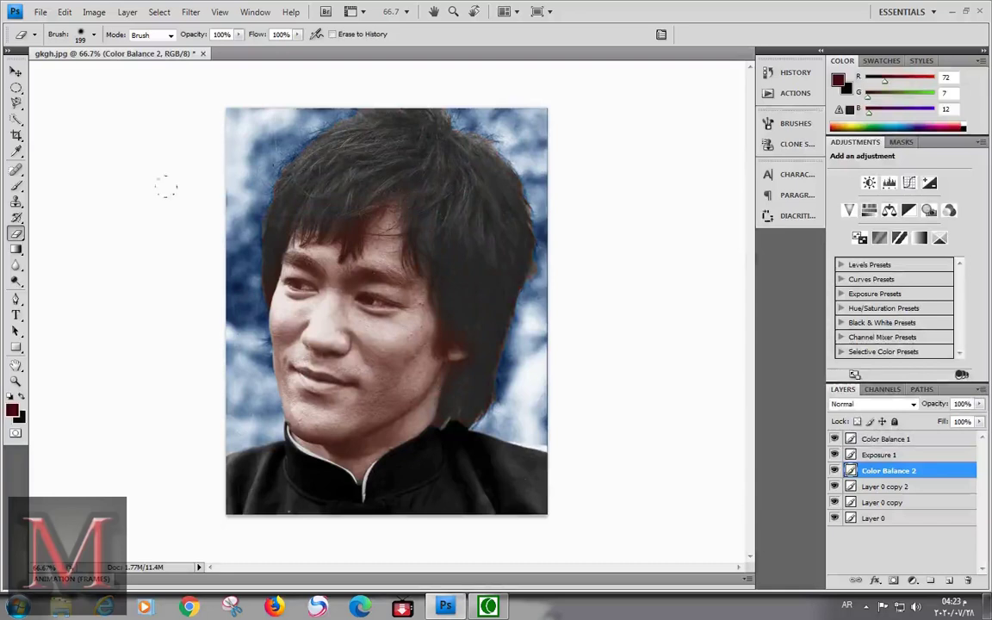
Step: Zoom into the face at 200% and shrink the eraser to about 76 px
left_click(16, 382)
left_click(329, 342)
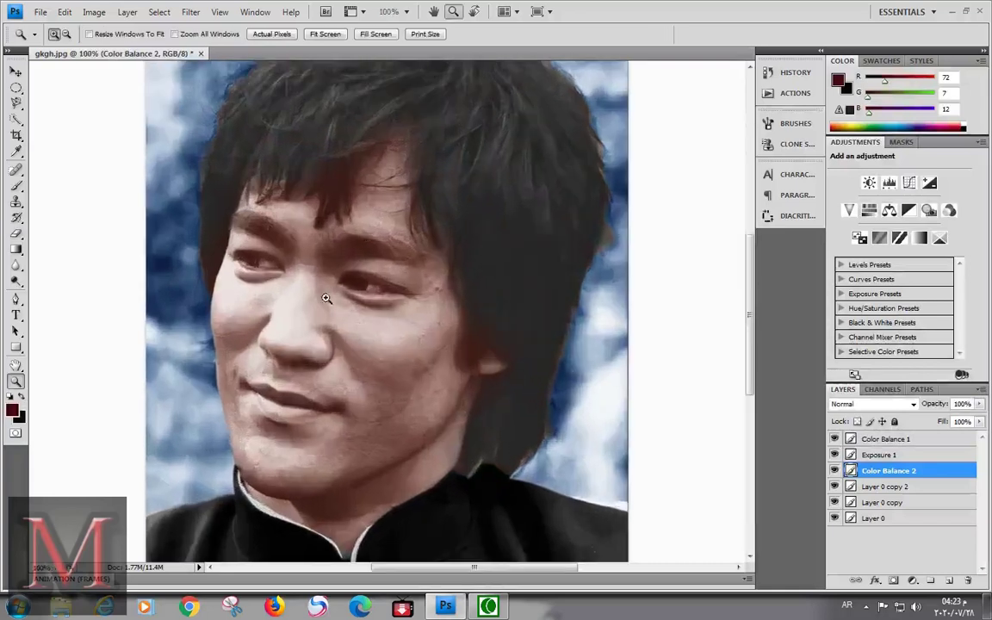
left_click(529, 323)
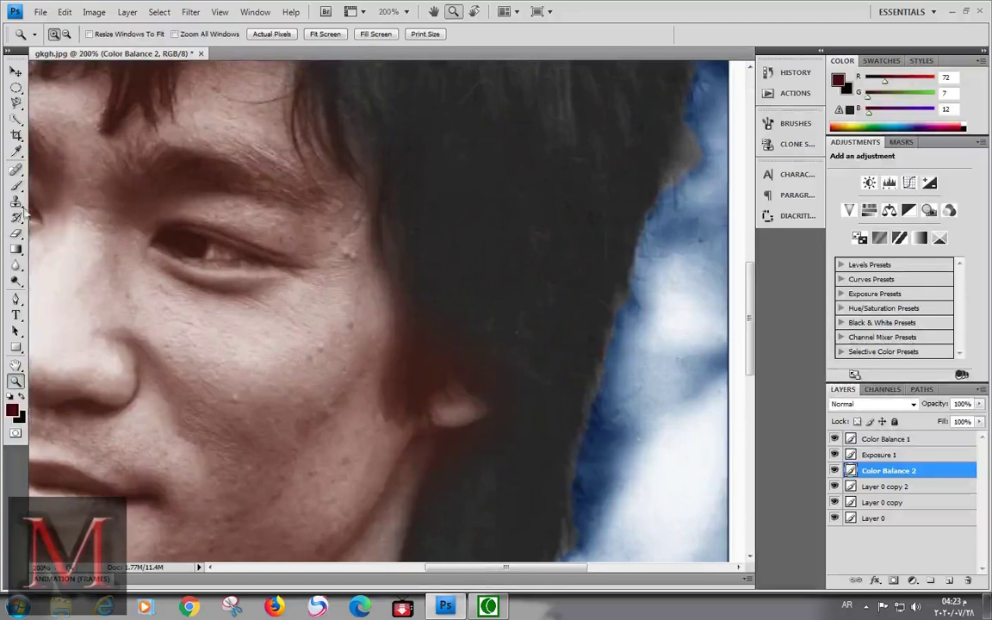
left_click(17, 233)
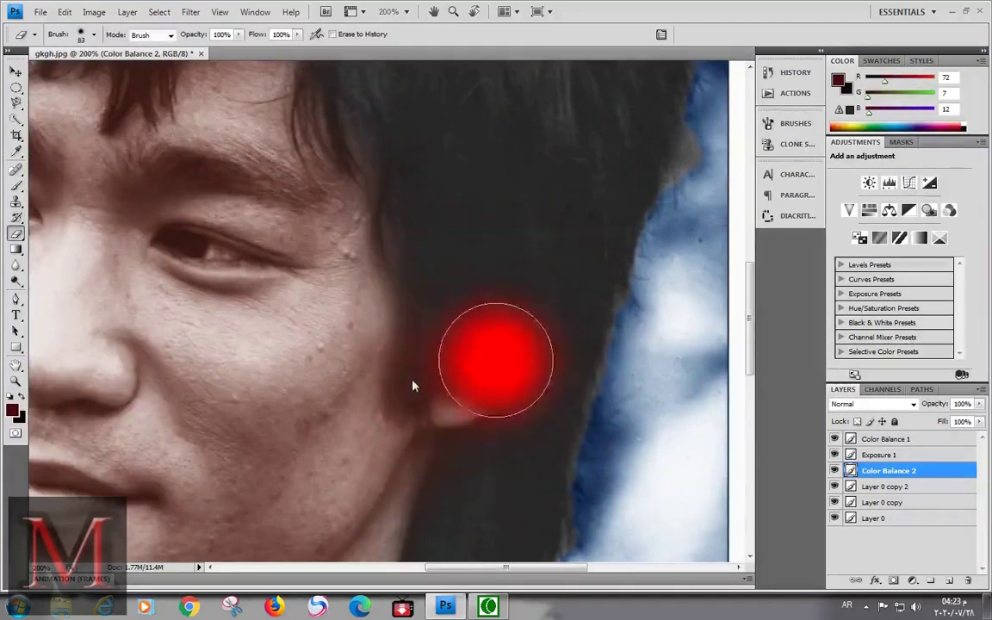
left_click_drag(450, 373, 374, 338)
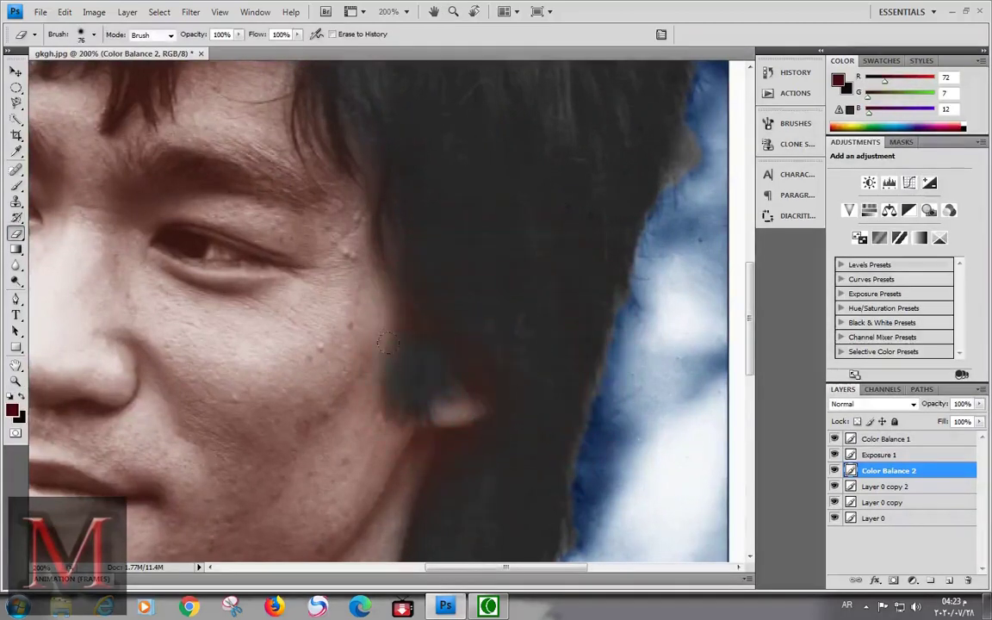
Step: Erase the warm tint from the eyebrows and eyes, shrinking the eraser from 37 to 24 px and smaller
scroll(379, 310, "up", 3)
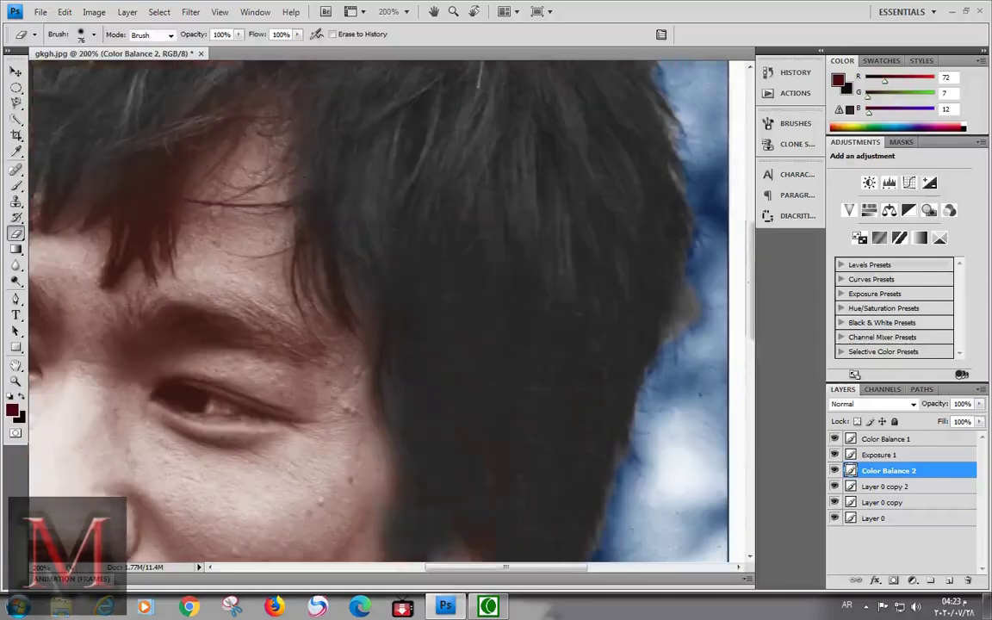
scroll(379, 310, "up", 1)
scroll(379, 310, "up", 4)
scroll(475, 513, "left", 4)
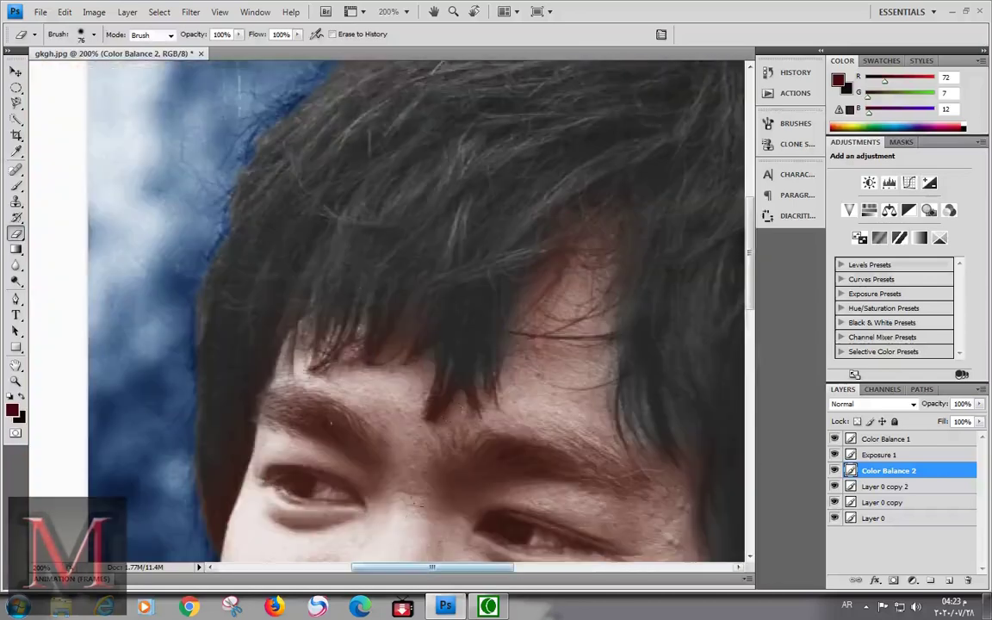
scroll(413, 310, "down", 2)
right_click(194, 379, "alt")
right_click(322, 360, "alt")
left_click(312, 362)
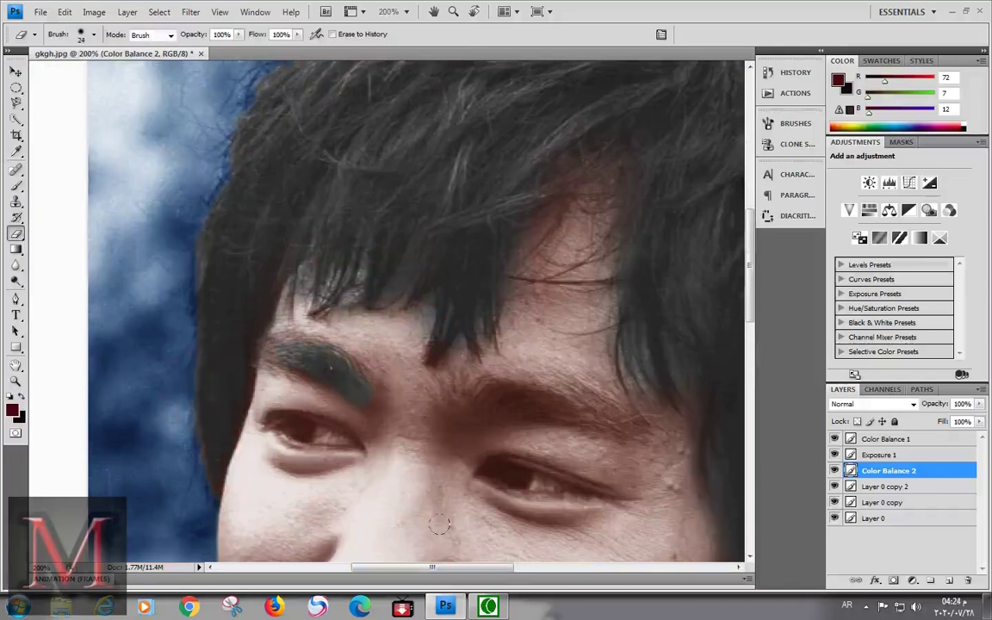
scroll(439, 524, "right", 3)
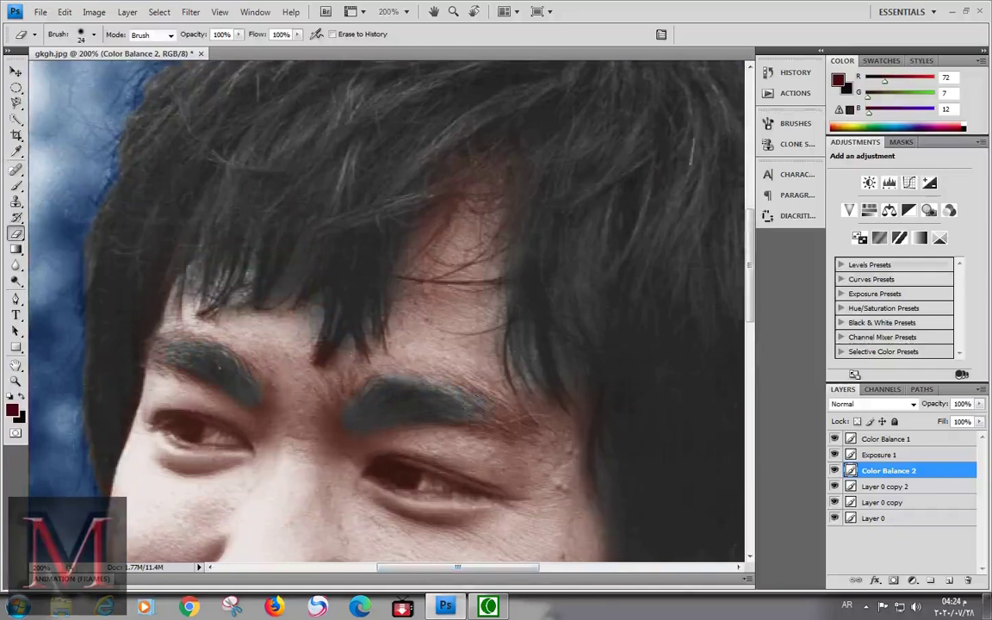
scroll(188, 335, "down", 3)
right_click(188, 334, "alt")
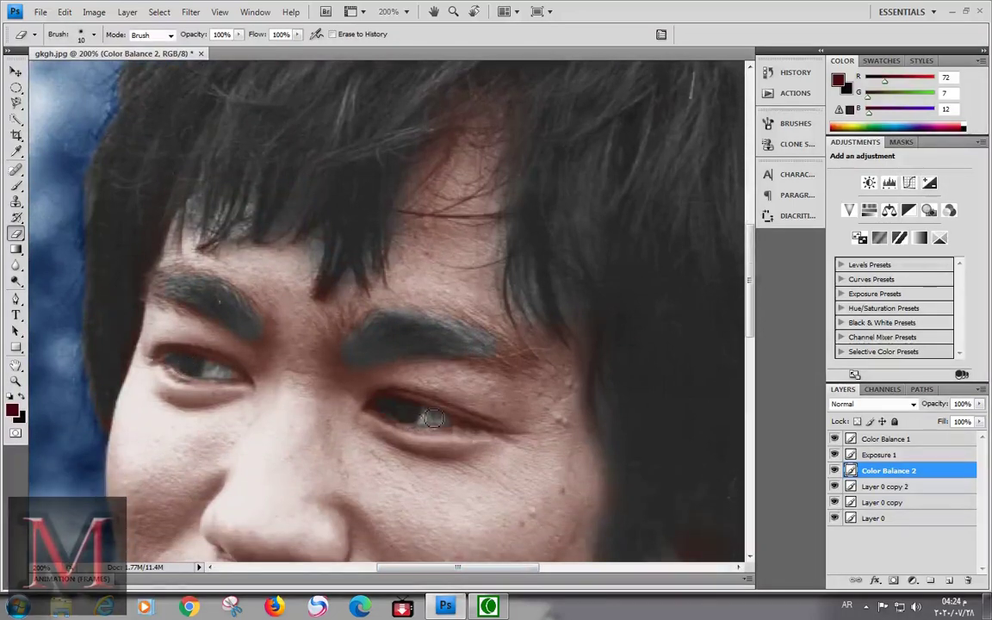
Step: Zoom out to view the whole colorized portrait
key("z")
left_click(66, 34)
left_click(122, 139)
left_click(122, 138)
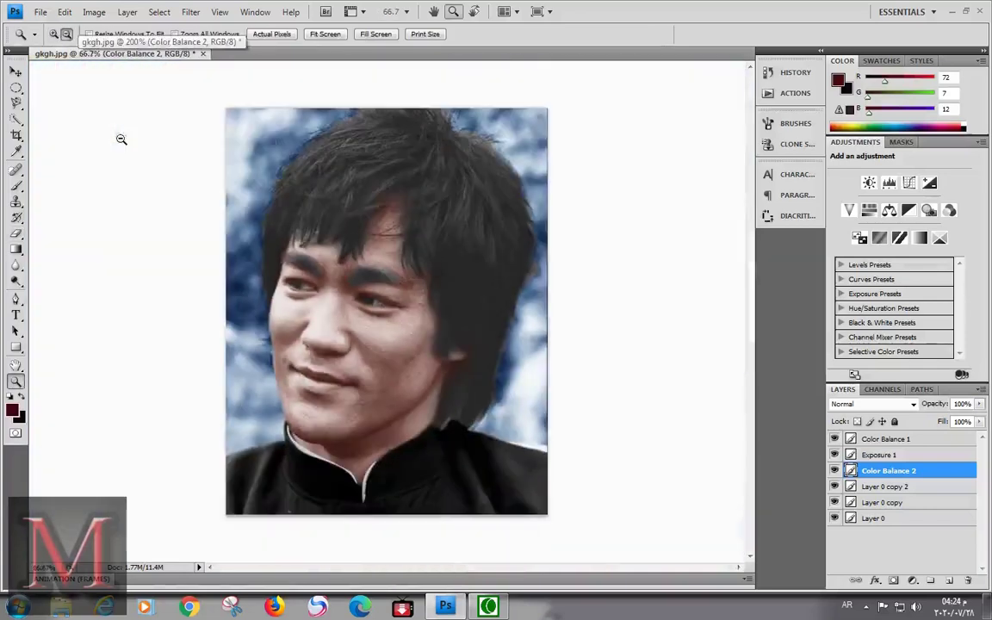
Step: Show Color Balance 2 and merge it with Layer 0 copy 2
key("w")
left_click(877, 502)
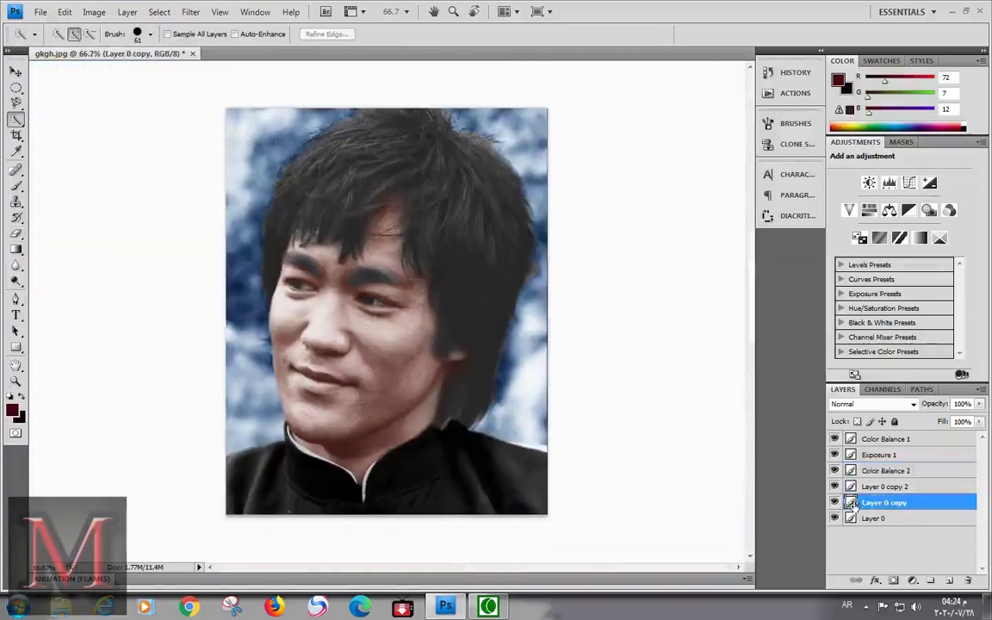
right_click(877, 505)
left_click(665, 404)
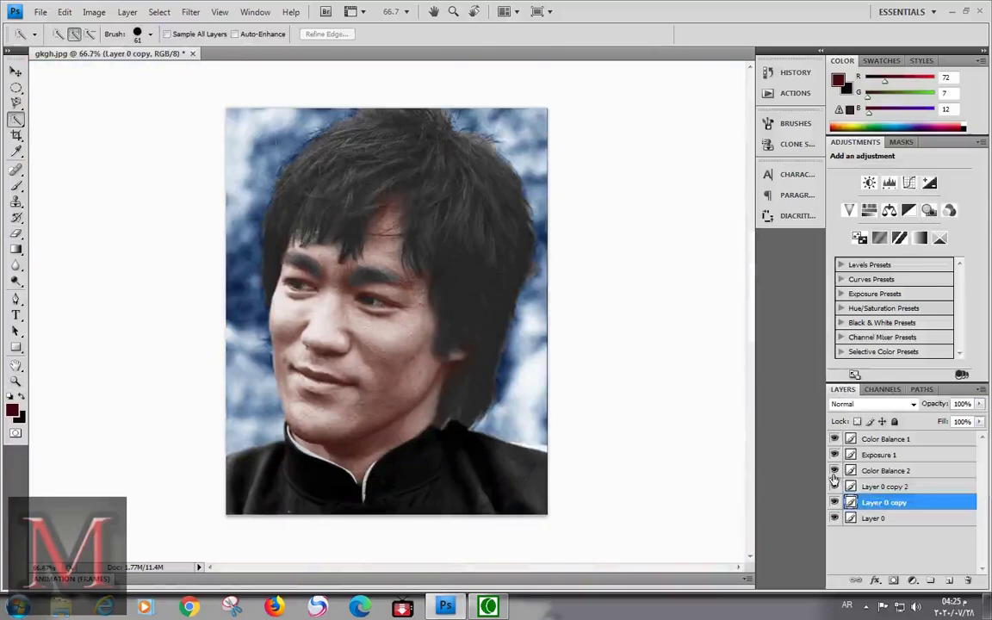
left_click(883, 488)
left_click(835, 471)
left_click(888, 472, "shift")
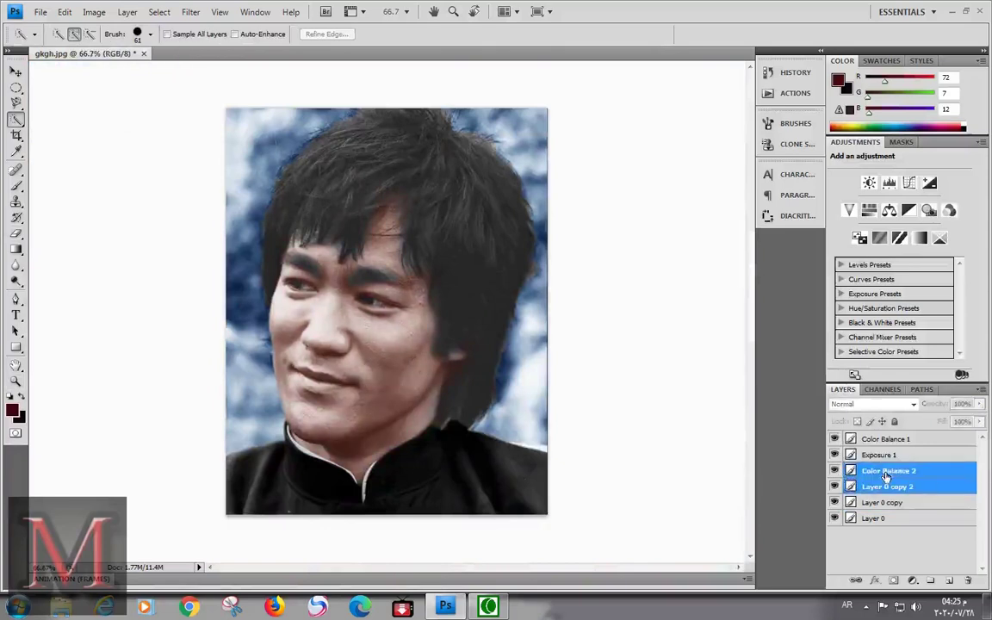
right_click(888, 474)
left_click(883, 432)
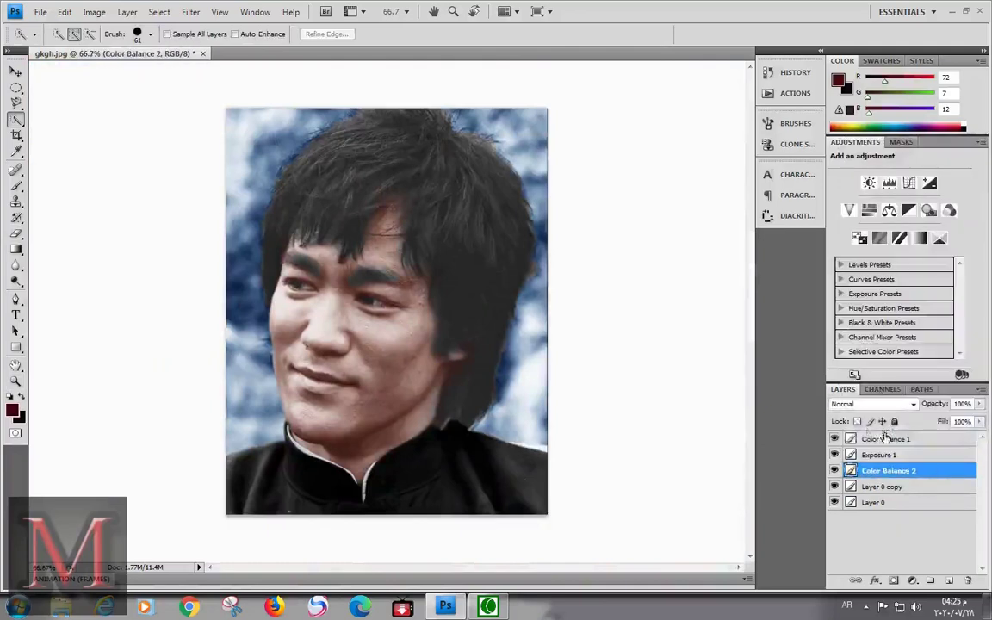
Step: Duplicate Layer 0 copy as a new layer
right_click(890, 489)
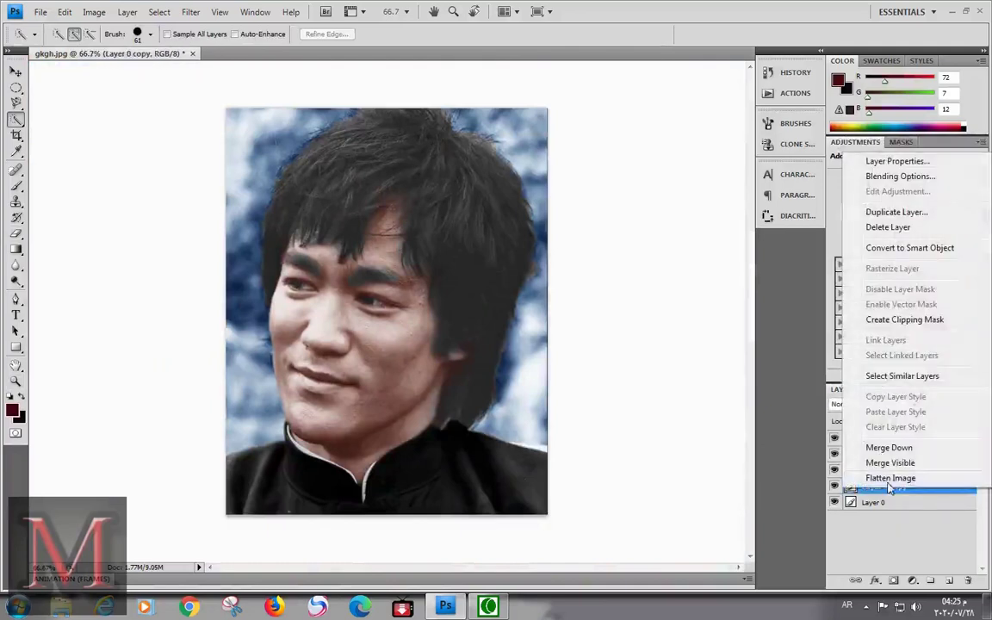
left_click(887, 212)
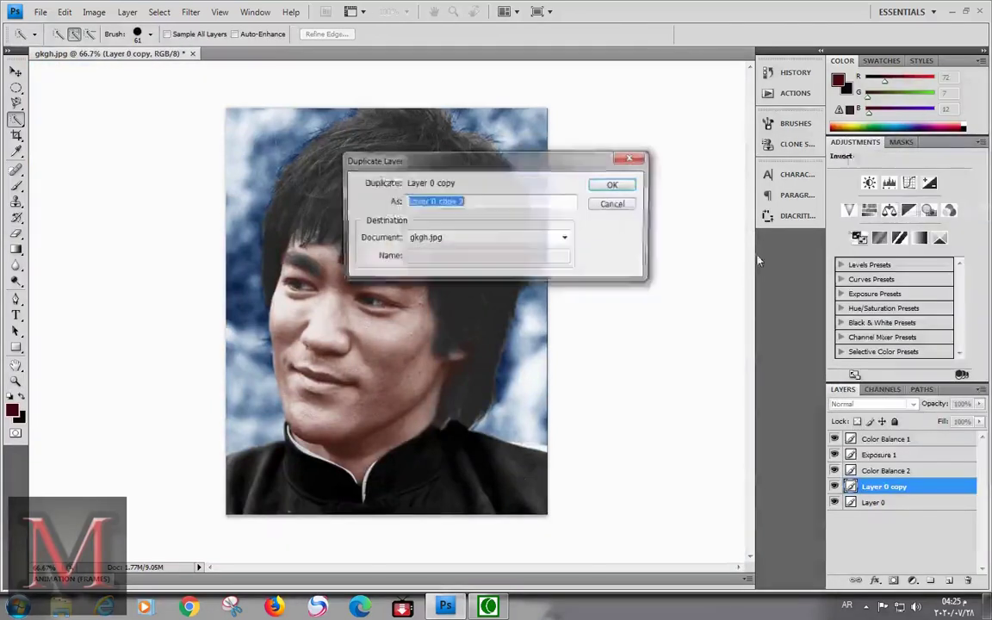
left_click(613, 188)
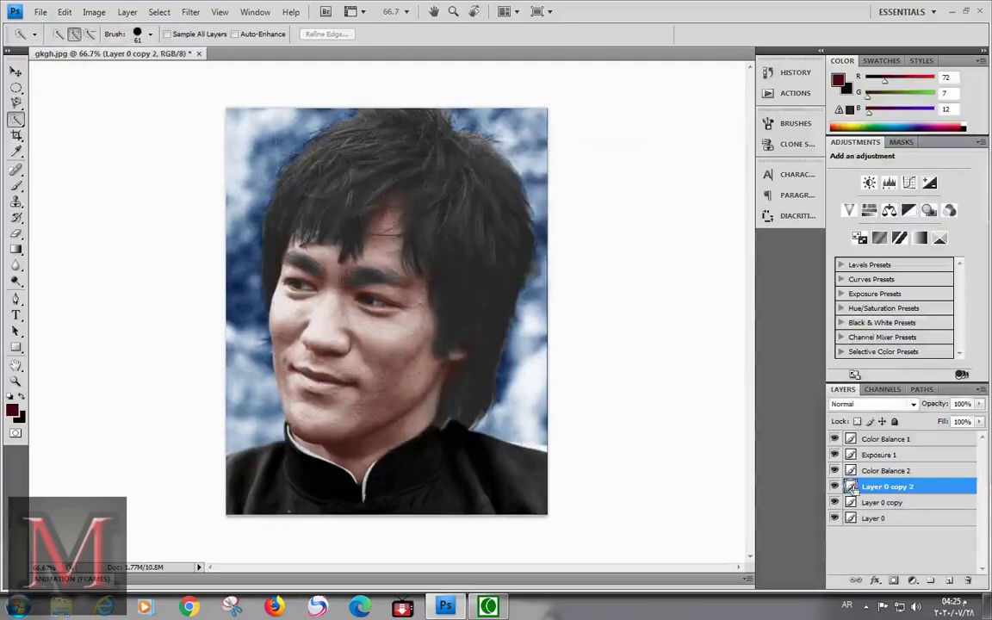
Step: Copy the whole image into a new Layer 1 and drag it to the top of the stack
key("bracketleft")
key("bracketleft")
key("bracketleft")
key("ctrl+a")
right_click(500, 362)
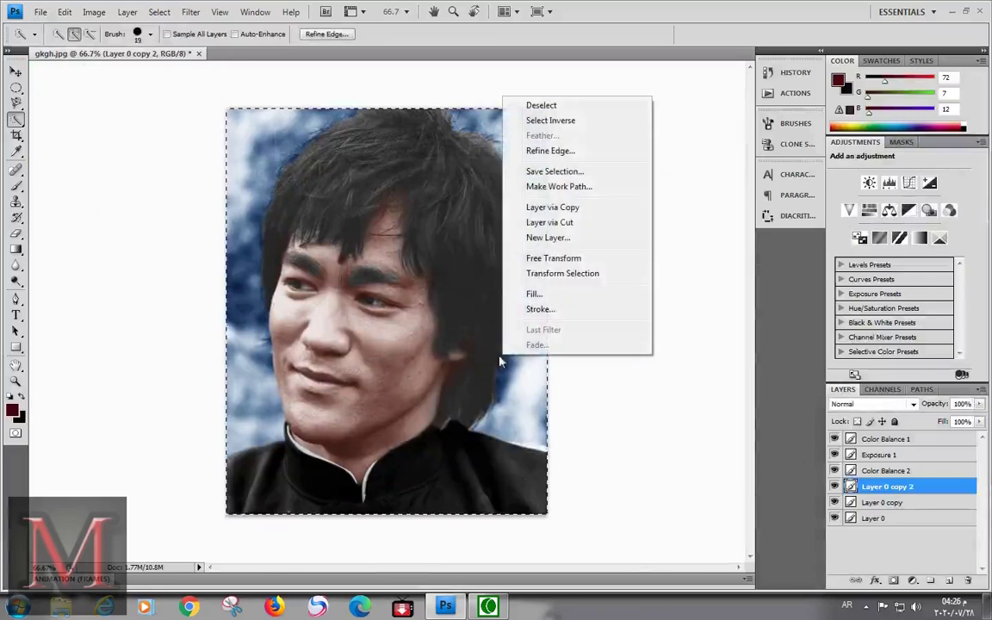
left_click(558, 208)
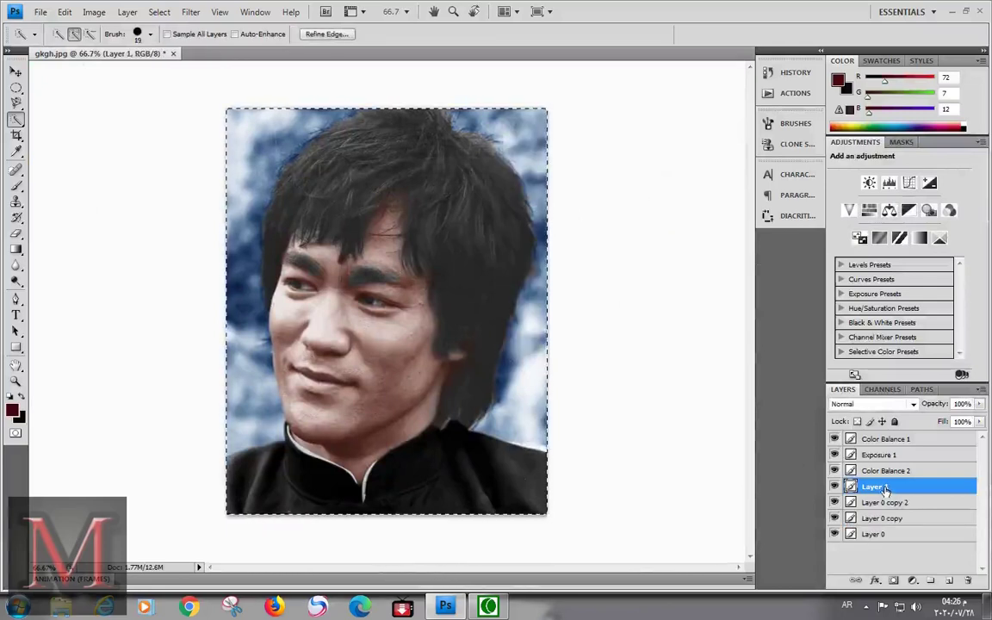
left_click_drag(886, 490, 885, 441)
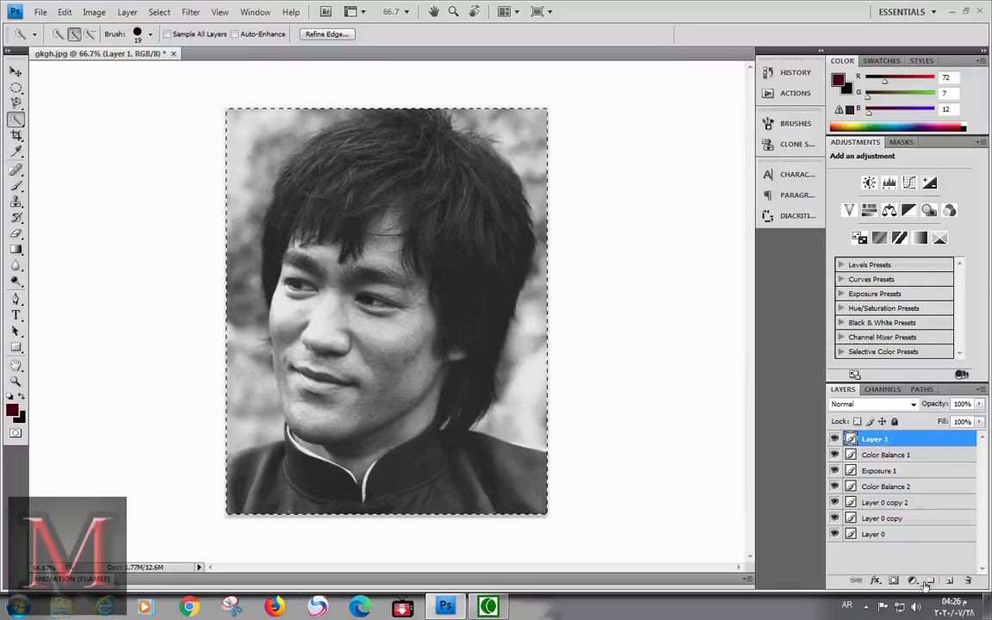
key("ctrl+g")
key("ctrl+z")
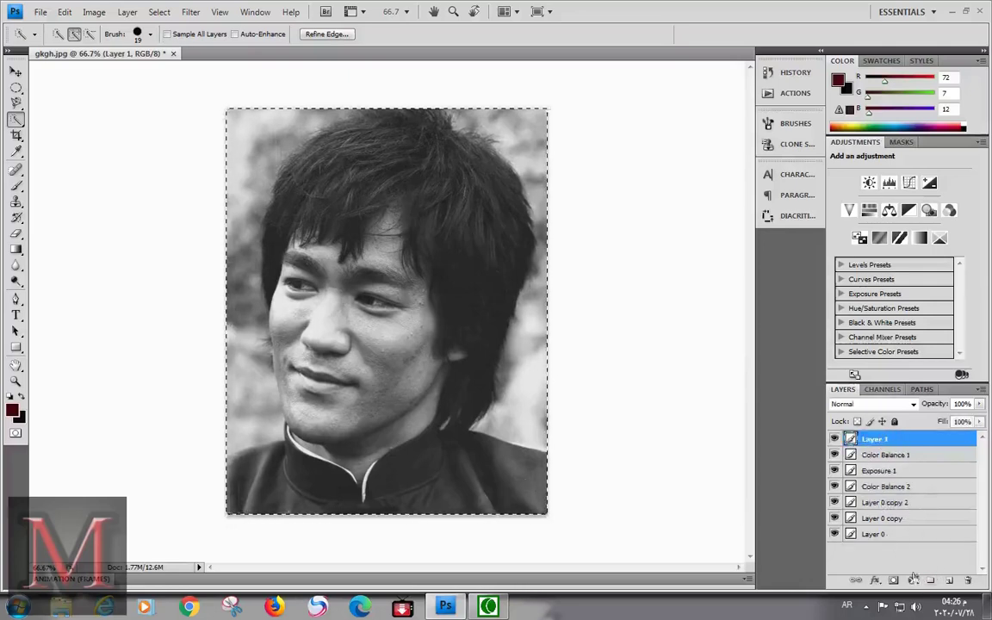
left_click(913, 581)
Step: Add a near-black Solid Color fill layer set to Color blend mode
left_click(896, 297)
left_click(609, 312)
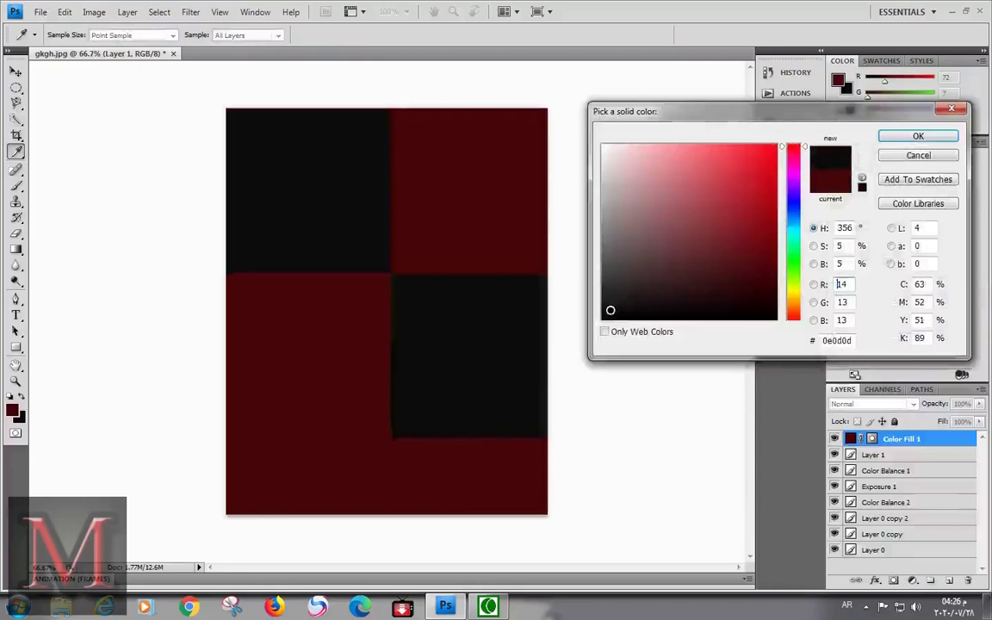
left_click(918, 136)
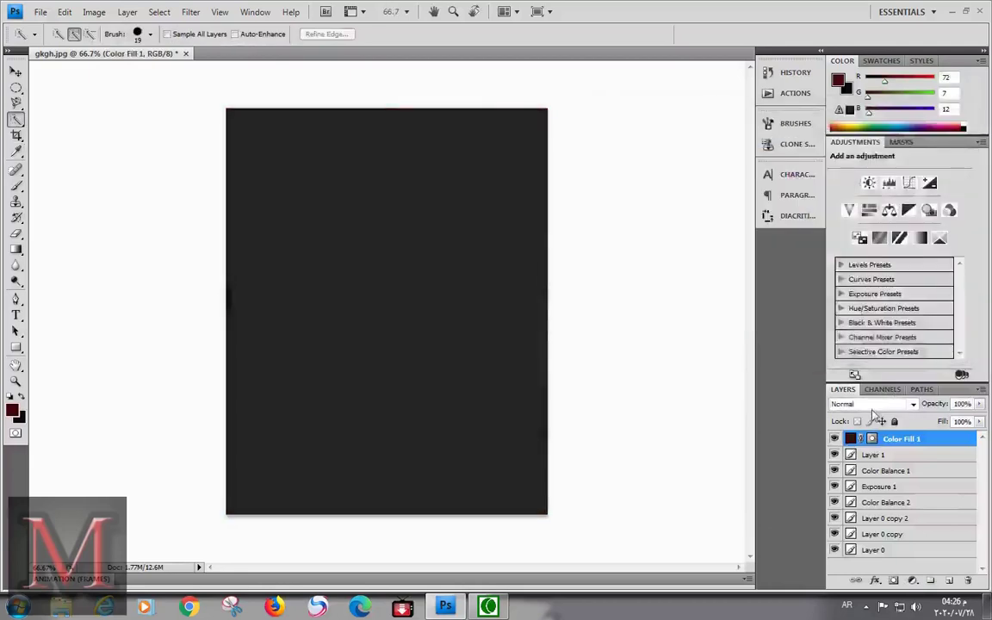
left_click(872, 404)
left_click(866, 382)
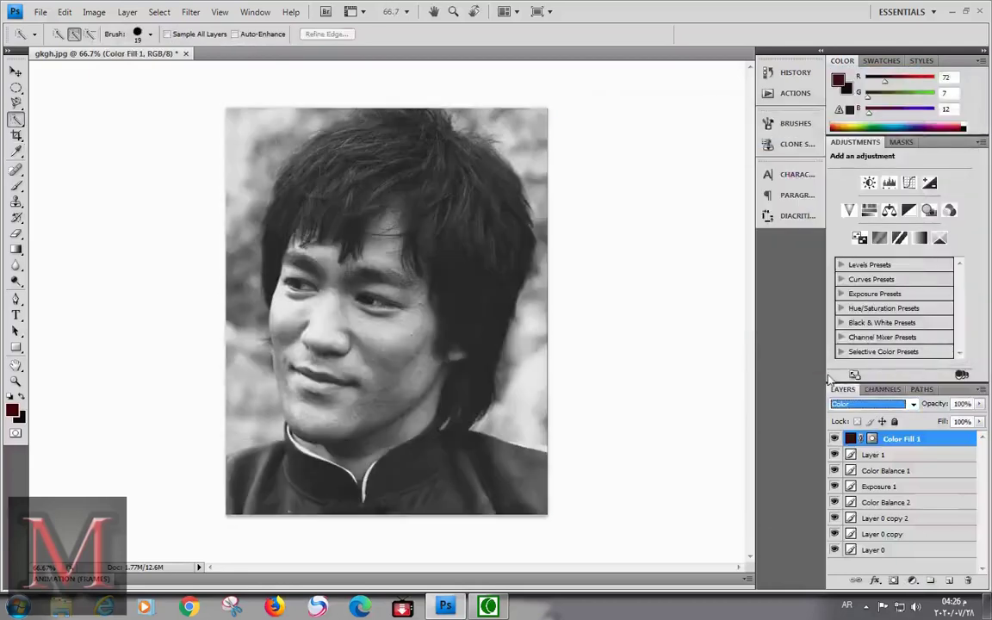
Step: Add an Exposure adjustment layer above Layer 1
left_click(879, 454)
key("ctrl+a")
left_click(913, 580)
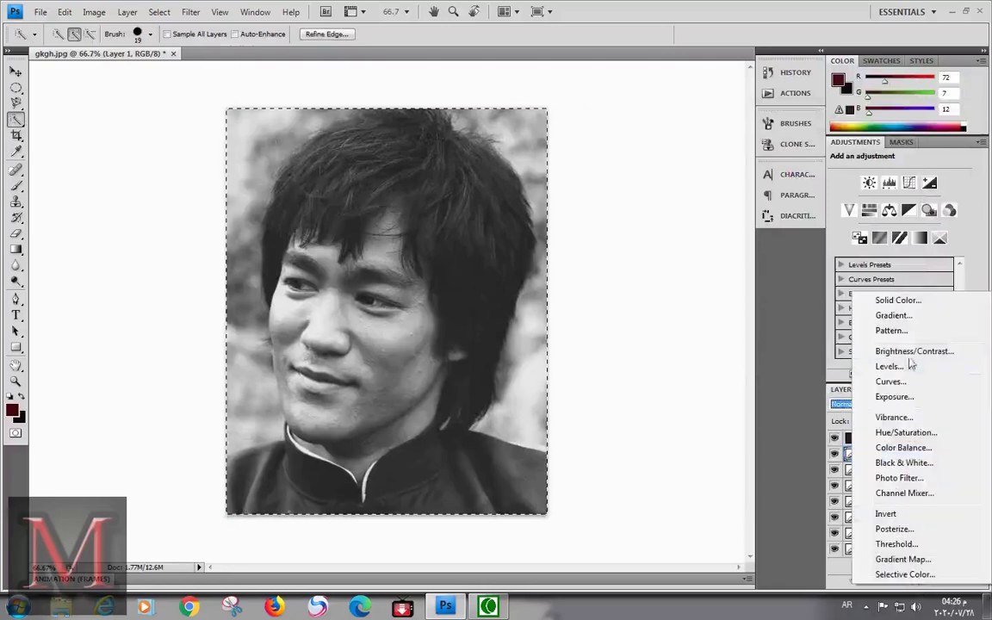
left_click(894, 396)
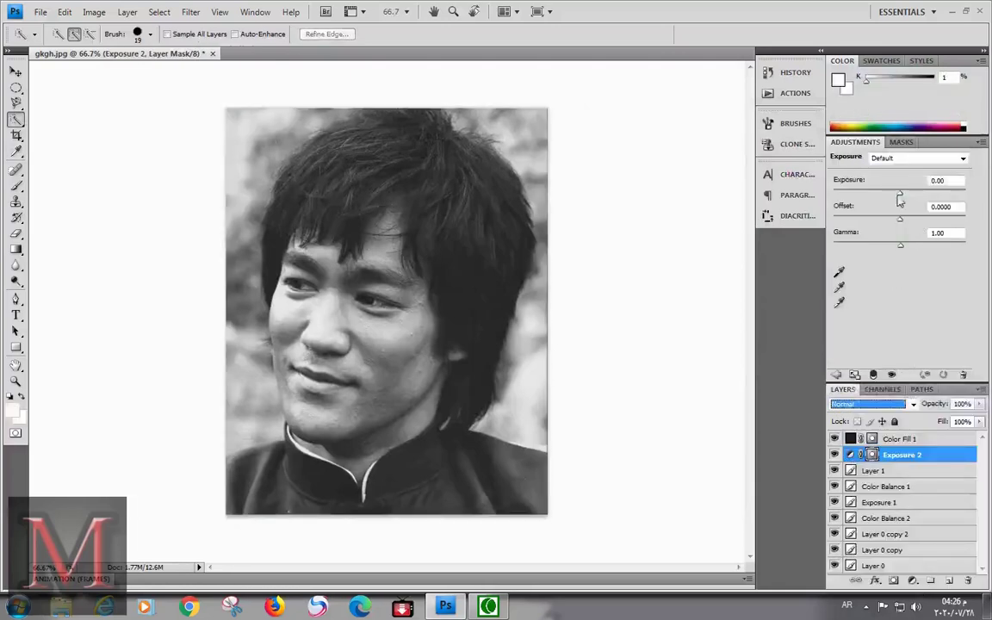
Step: Set Exposure 2 to exposure +0.94, offset -0.0550 and gamma 1.13
mouse_move(899, 193)
left_mouse_down()
mouse_move(910, 194)
mouse_move(892, 224)
mouse_move(908, 249)
mouse_move(896, 250)
left_mouse_up()
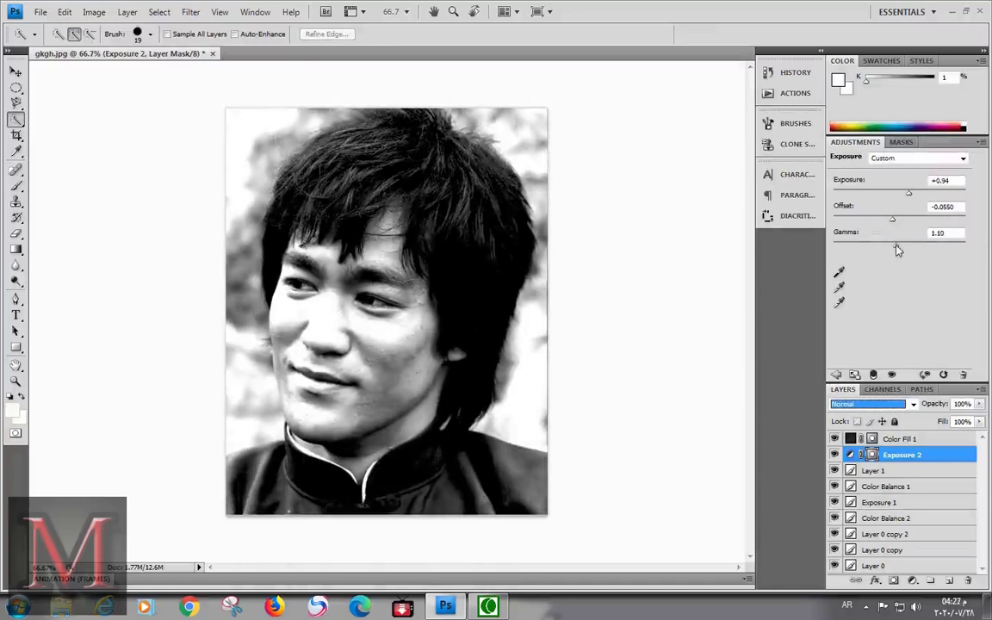
left_click(875, 471, "shift")
Step: Merge Exposure 2, Layer 1 and Color Fill 1, then erase over the face to reveal colour
right_click(888, 450)
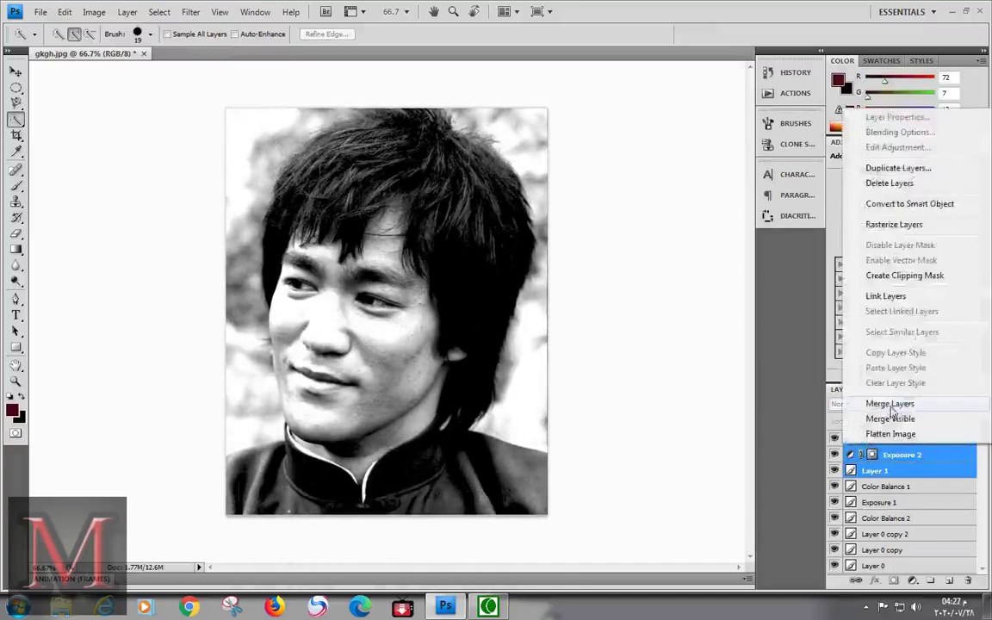
left_click(887, 402)
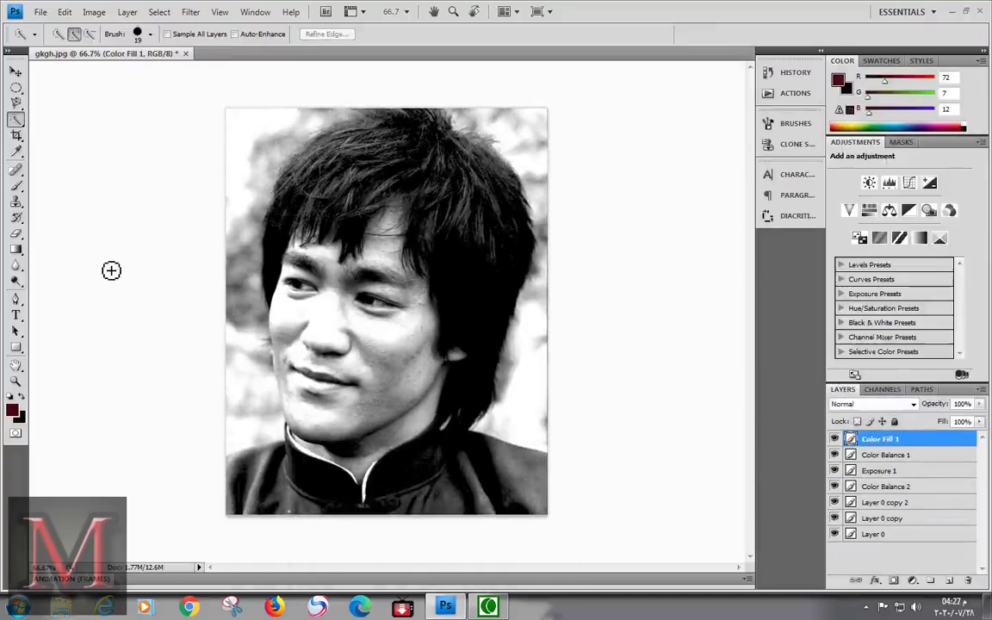
left_click(16, 233)
mouse_move(323, 303)
left_mouse_down()
mouse_move(259, 370)
mouse_move(280, 300)
mouse_move(148, 250)
mouse_move(558, 146)
mouse_move(521, 388)
left_mouse_up()
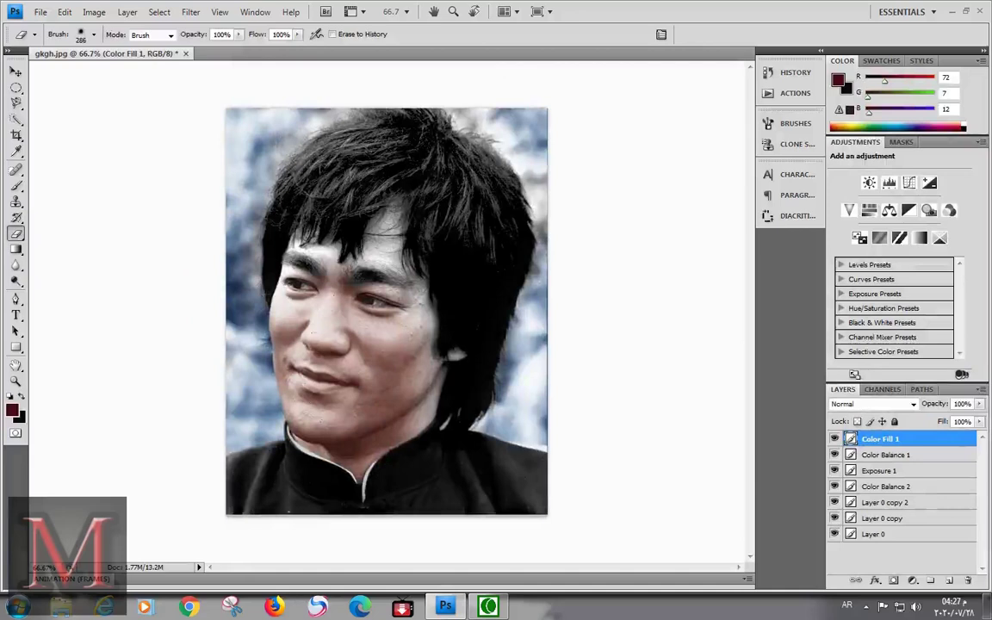
Step: Erase the grey across the face and along the cheek edge with a 51 px brush
left_click_drag(381, 371, 345, 267)
left_click(469, 387, "ctrl")
left_click(500, 383, "ctrl")
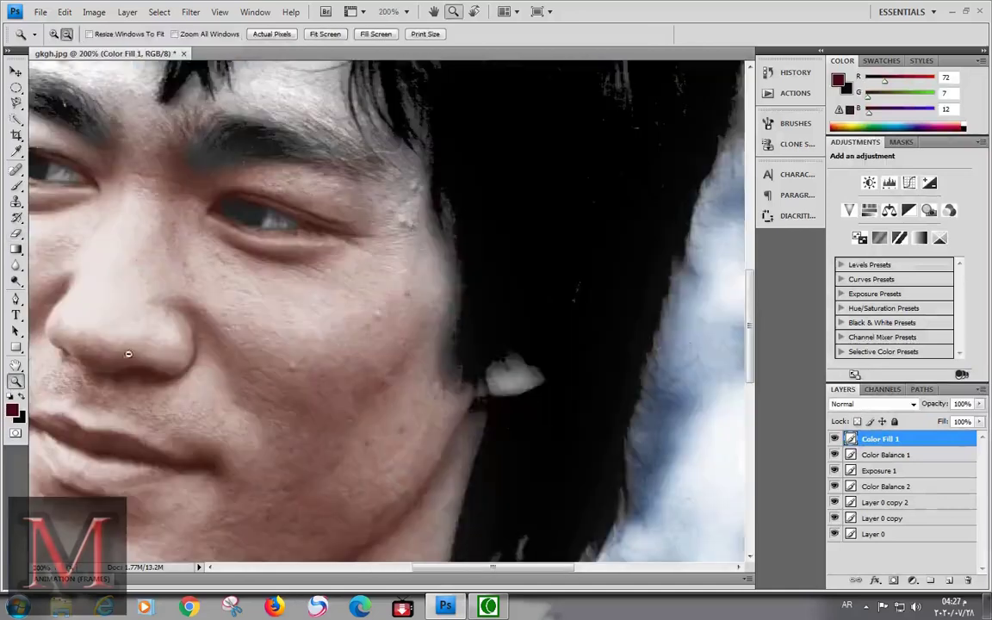
left_click_drag(401, 403, 327, 403)
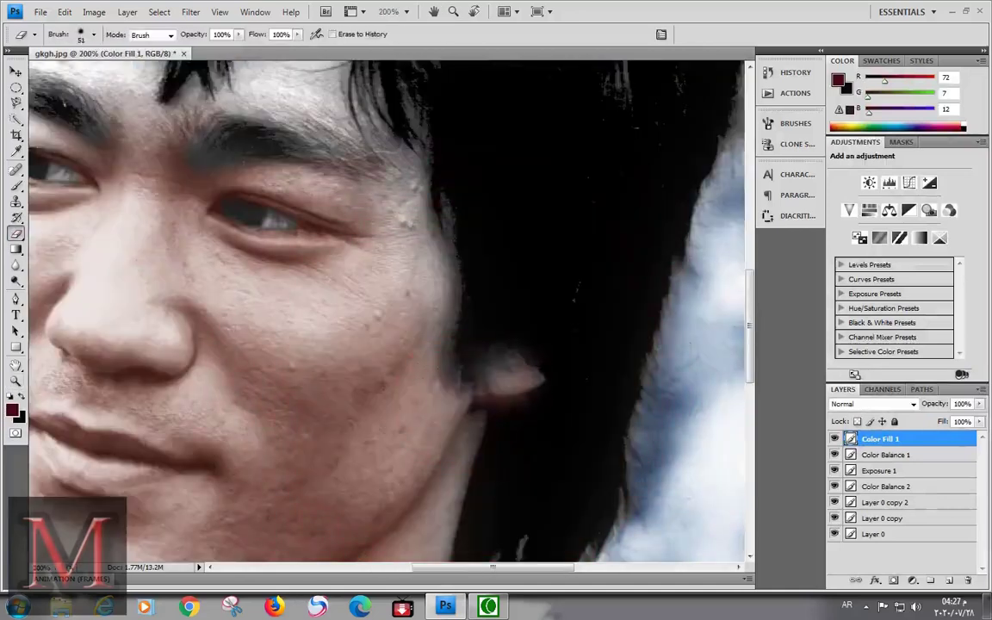
left_click_drag(392, 336, 526, 224)
key("ctrl+z")
left_click_drag(414, 373, 411, 364)
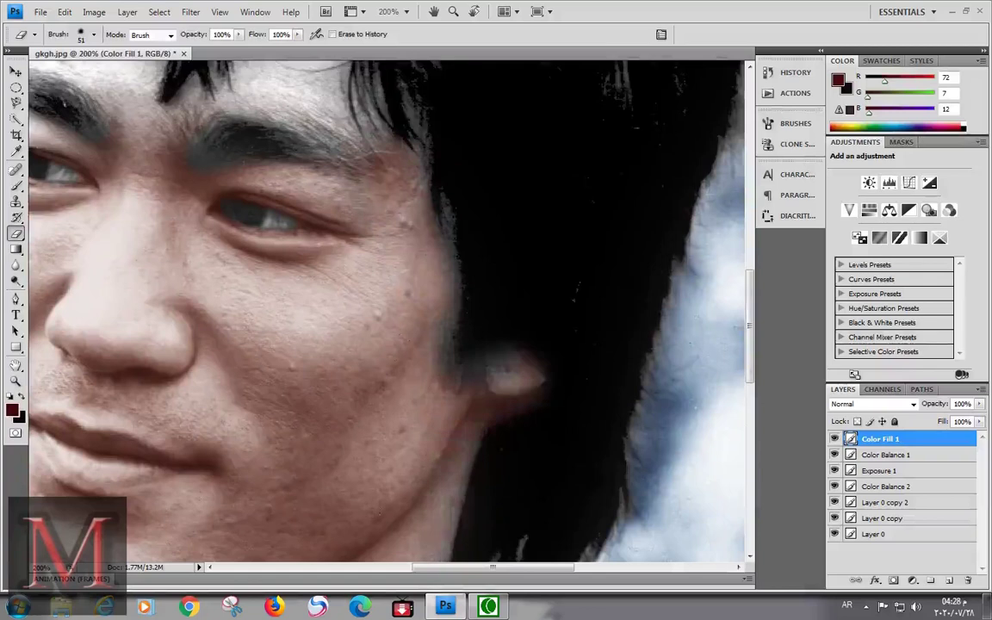
Step: Touch up the hairline, the patch above the eyebrow and the top-right hair edge
scroll(430, 362, "up", 5)
left_click_drag(232, 129, 226, 250)
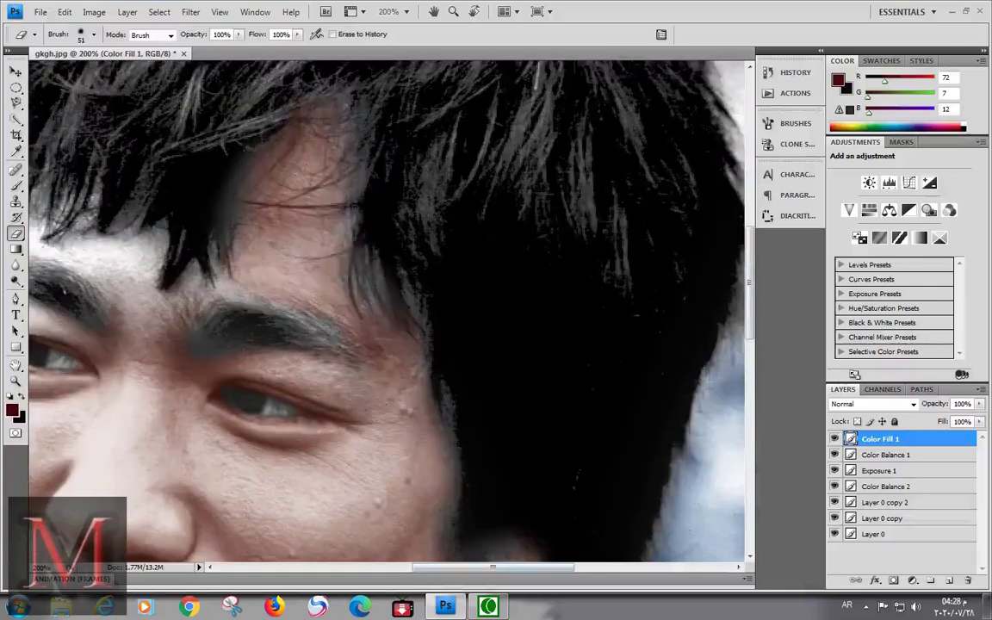
scroll(345, 259, "left", 5)
left_click_drag(343, 245, 384, 226)
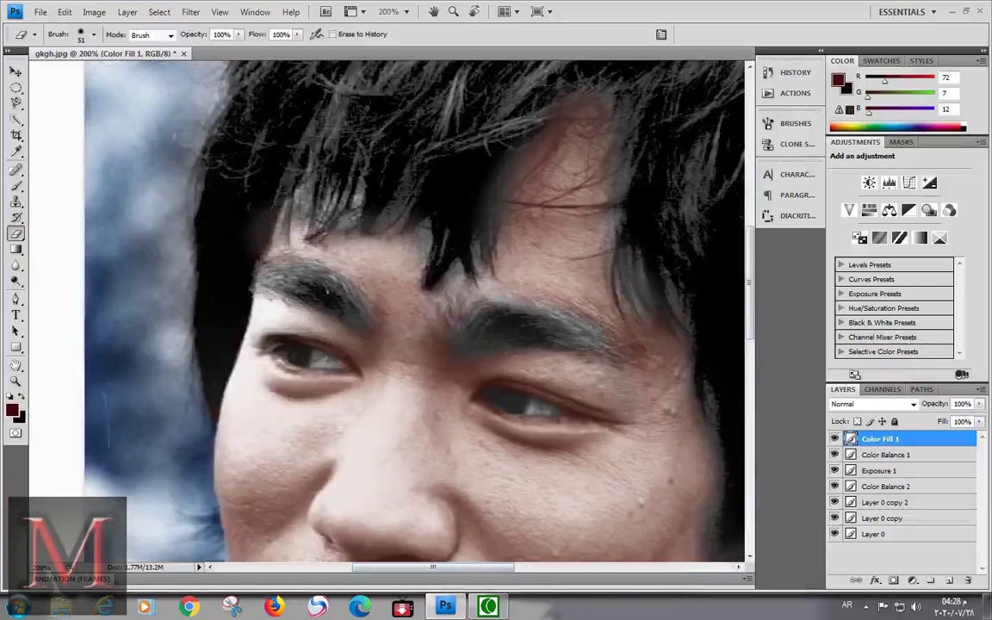
key("z")
key("e")
left_click_drag(259, 297, 245, 315)
key("ctrl+minus")
key("ctrl+minus")
key("z")
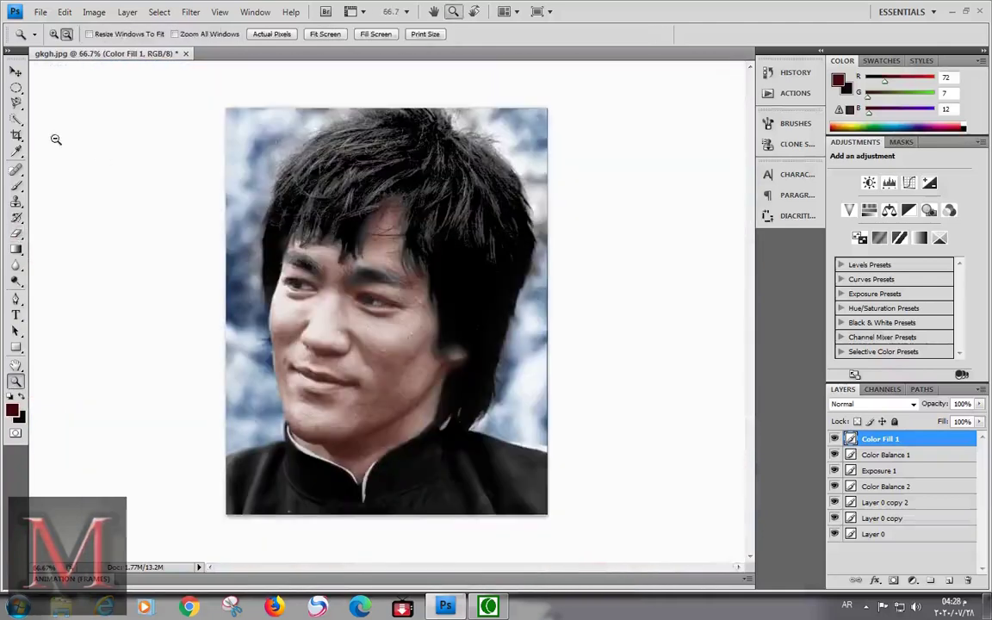
key("e")
mouse_move(461, 106)
left_mouse_down()
mouse_move(487, 228)
mouse_move(448, 105)
left_mouse_up()
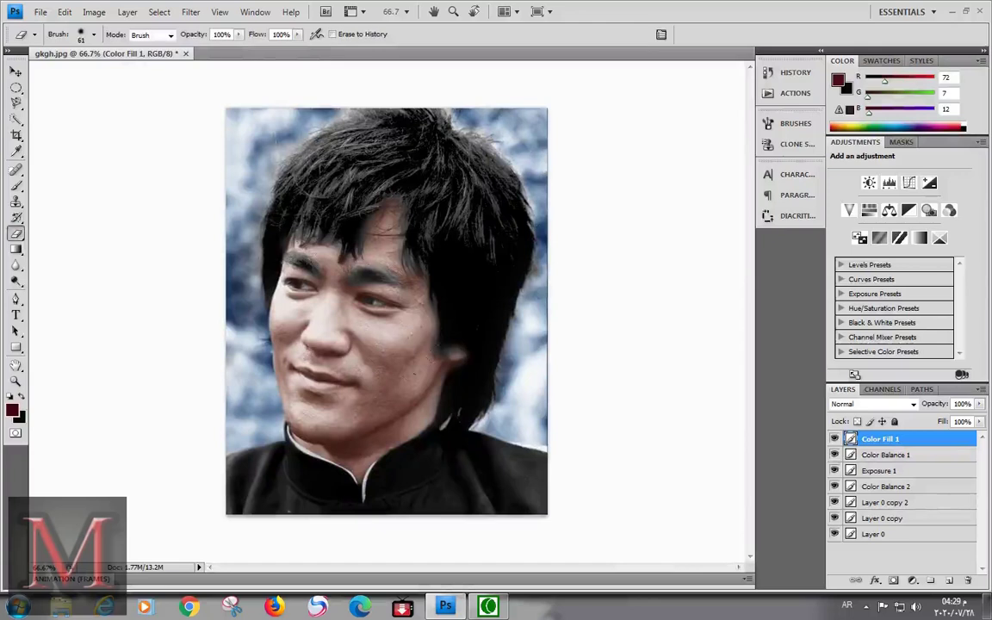
Step: Delete Layer 0 copy 2, then try moving Color Fill 1 down and undo it
left_click(834, 439)
left_click(834, 440)
left_click(865, 502)
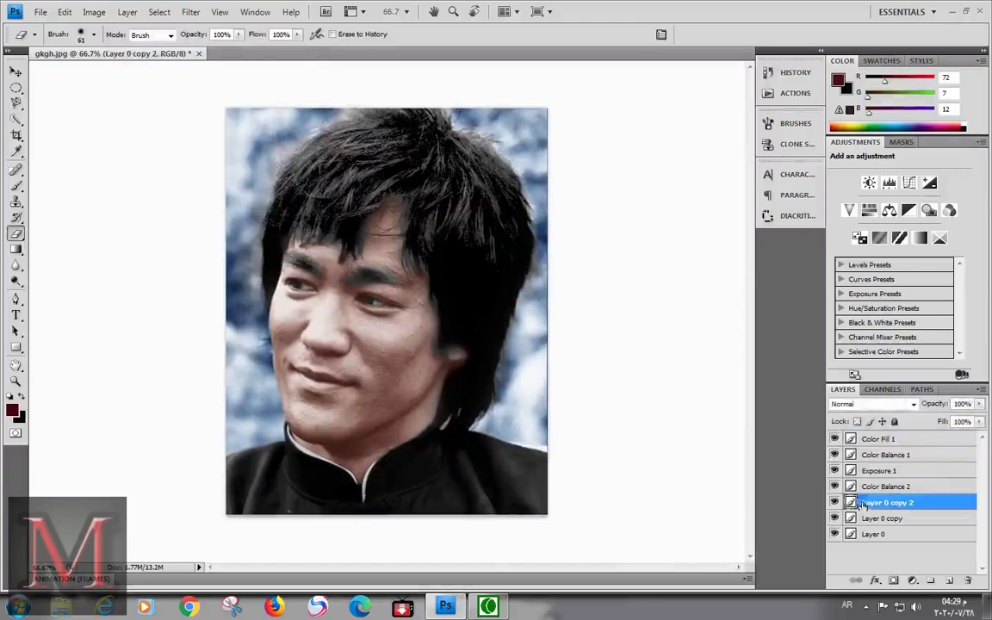
right_click(866, 502)
key("Escape")
mouse_move(866, 502)
left_mouse_down()
mouse_move(874, 456)
mouse_move(877, 472)
left_mouse_up()
key("Delete")
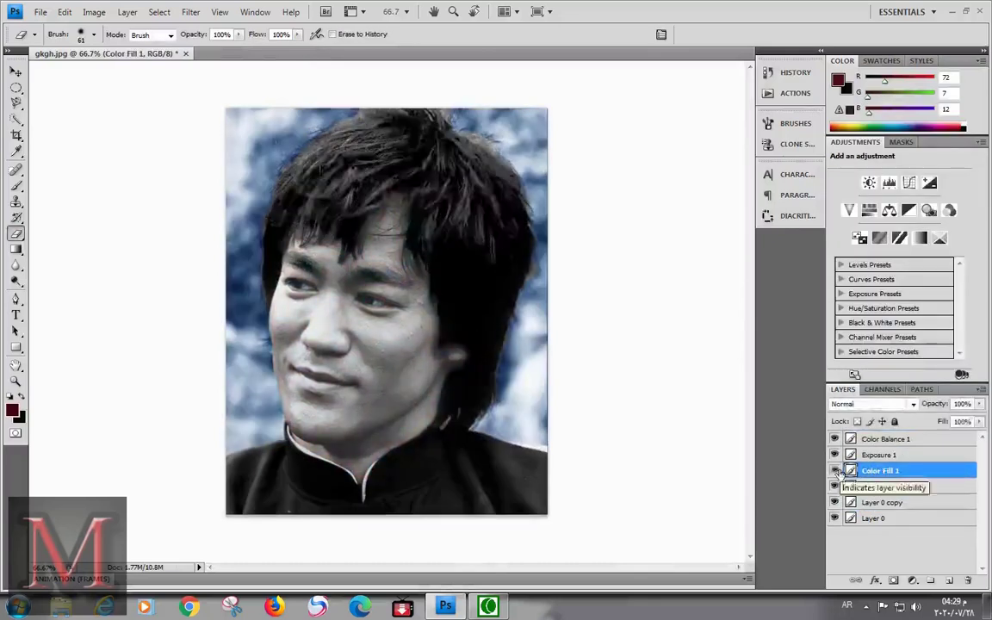
mouse_move(879, 471)
left_mouse_down()
mouse_move(883, 500)
mouse_move(887, 440)
mouse_move(876, 441)
left_mouse_up()
key("ctrl+z")
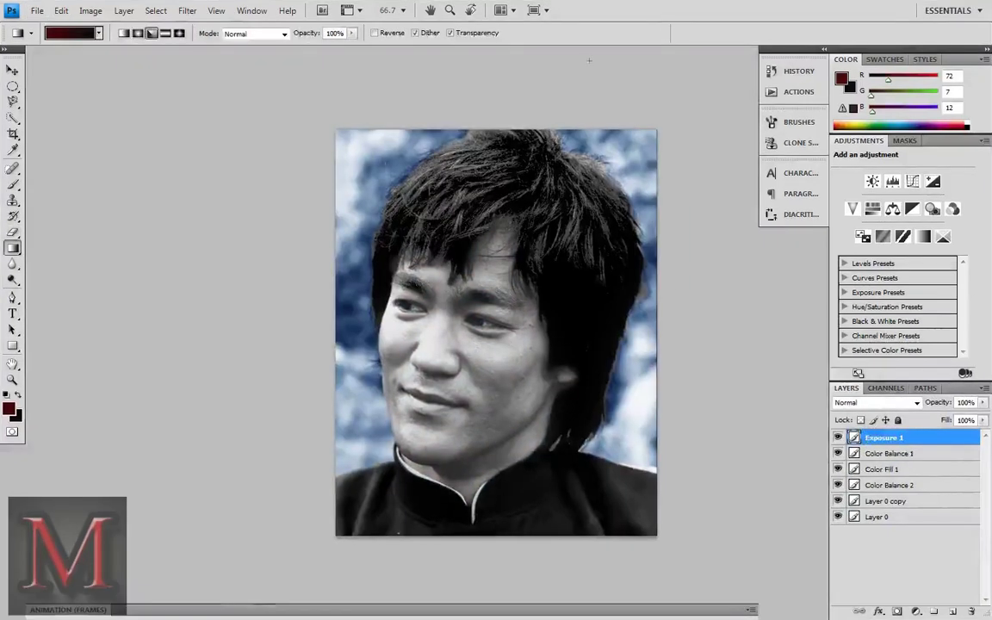
Step: Give the Exposure 1 and Color Balance 1 layers Arabic names
left_click(13, 70)
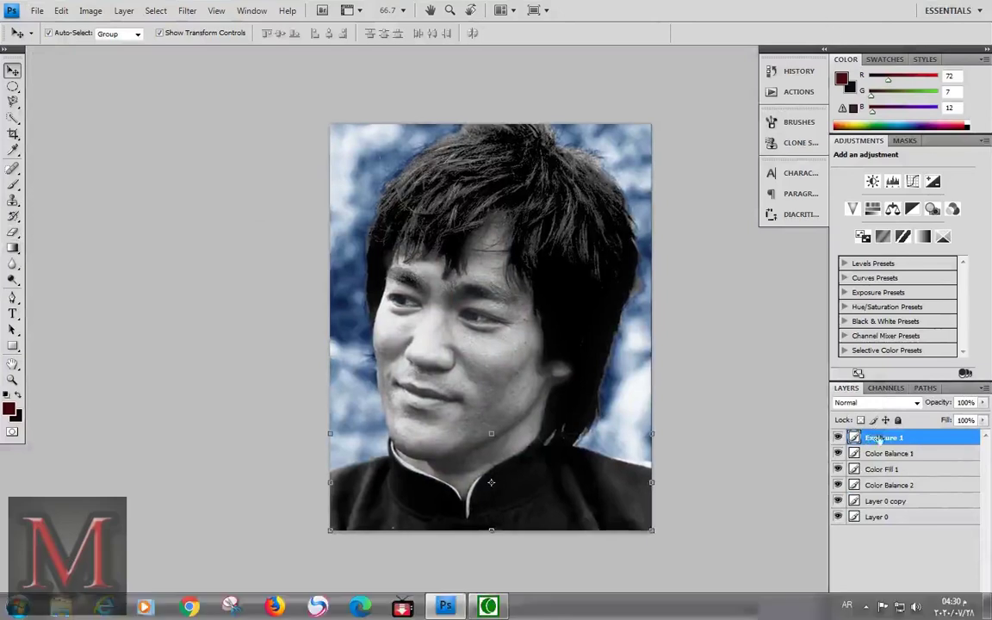
double_click(877, 438)
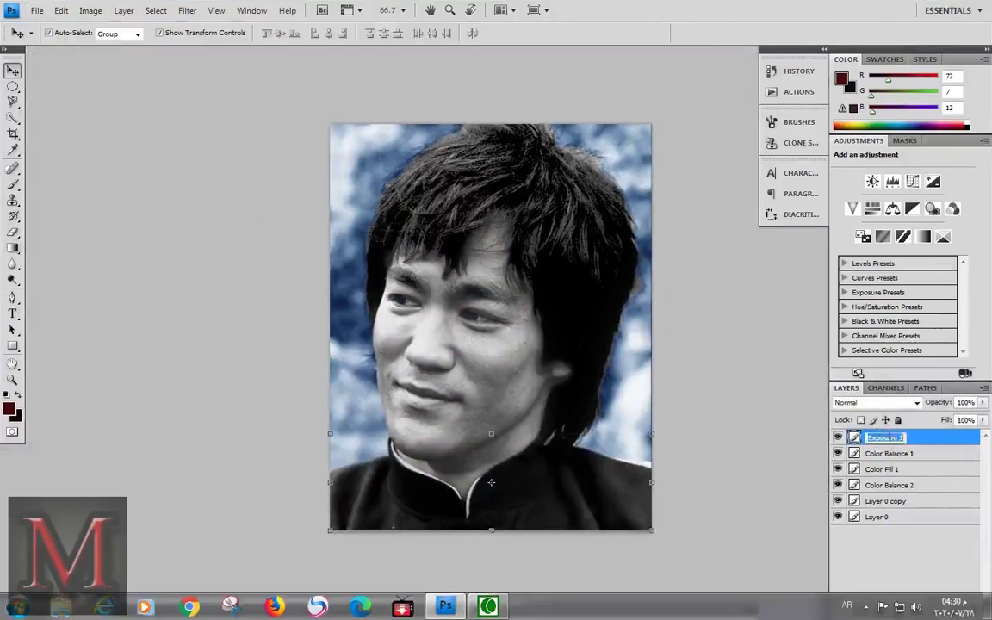
double_click(887, 453)
type("الخلفية")
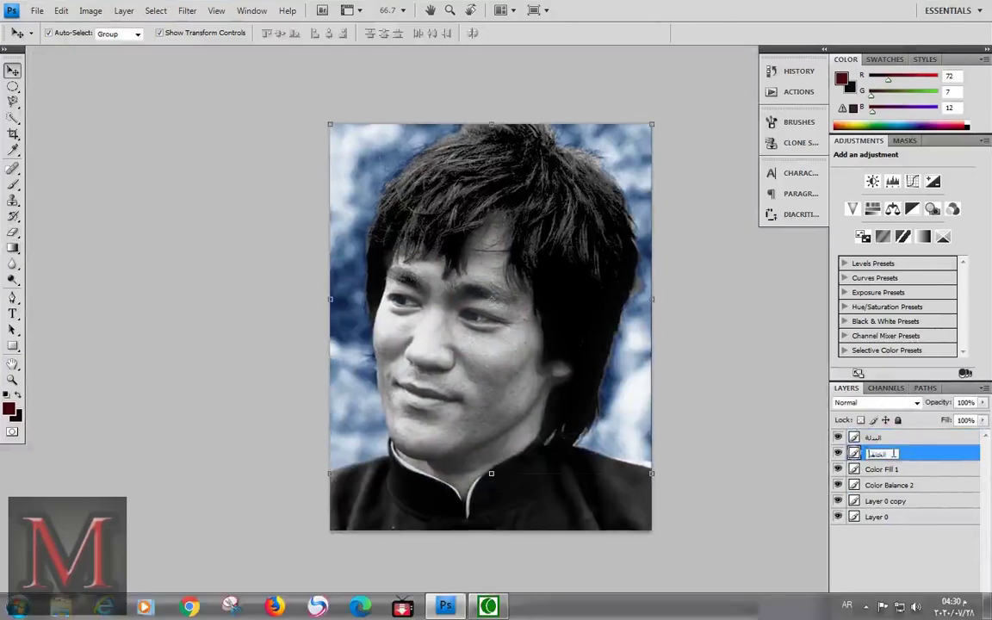
left_click(887, 485)
Step: Check Color Fill 1's visibility and rename it to the Arabic word for 'hair'
left_click(838, 470)
left_click(838, 470)
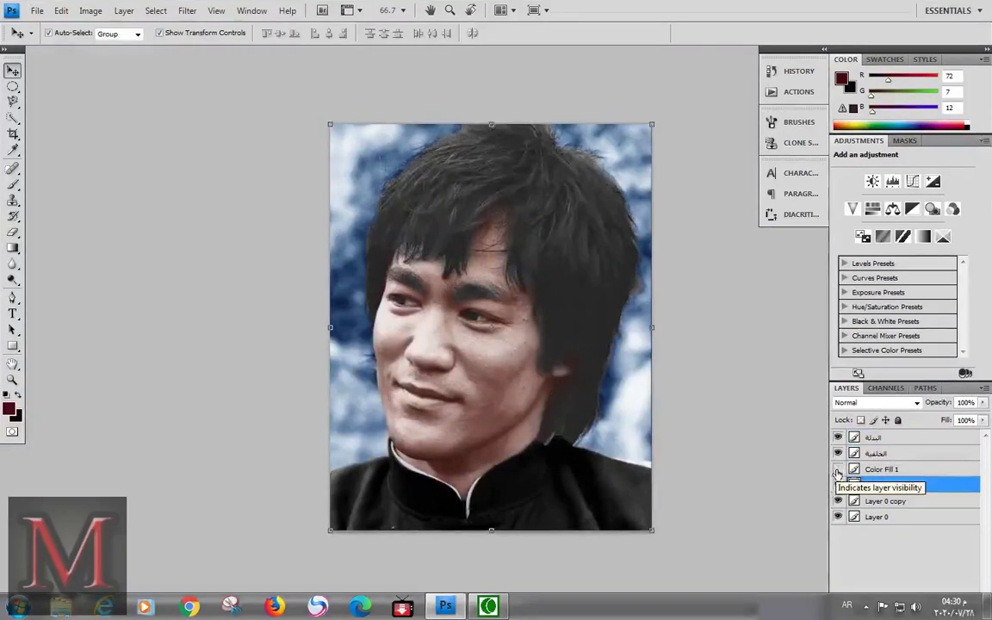
left_click(838, 469)
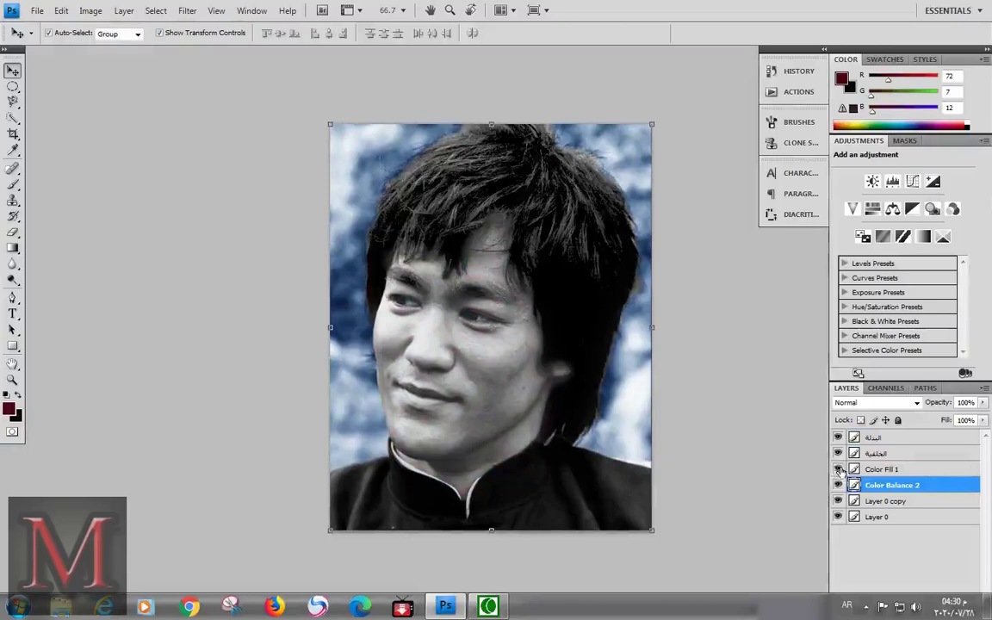
left_click(880, 471)
left_click(838, 469)
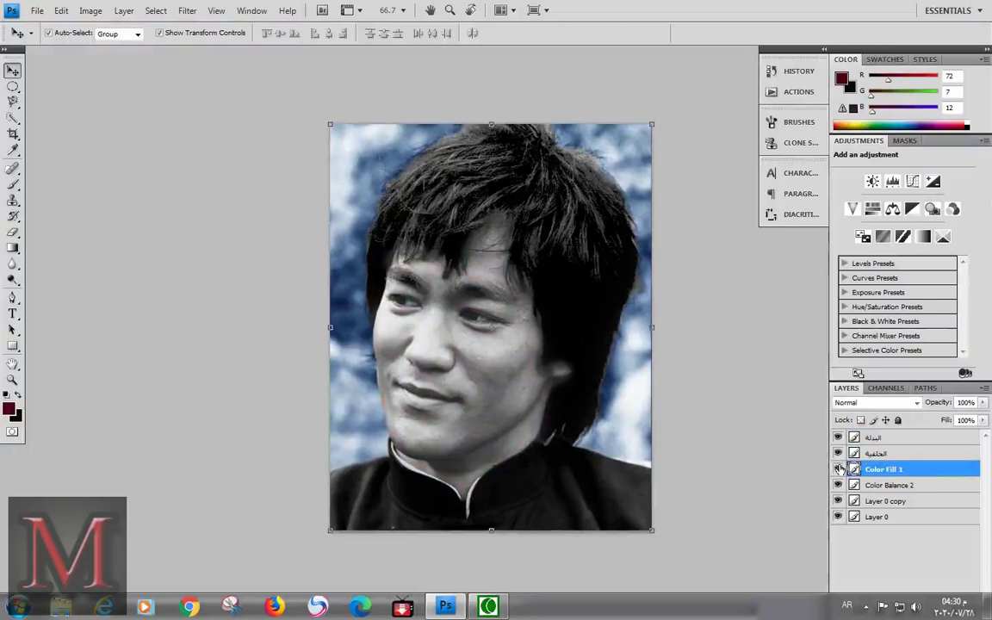
double_click(890, 472)
type("الشعر")
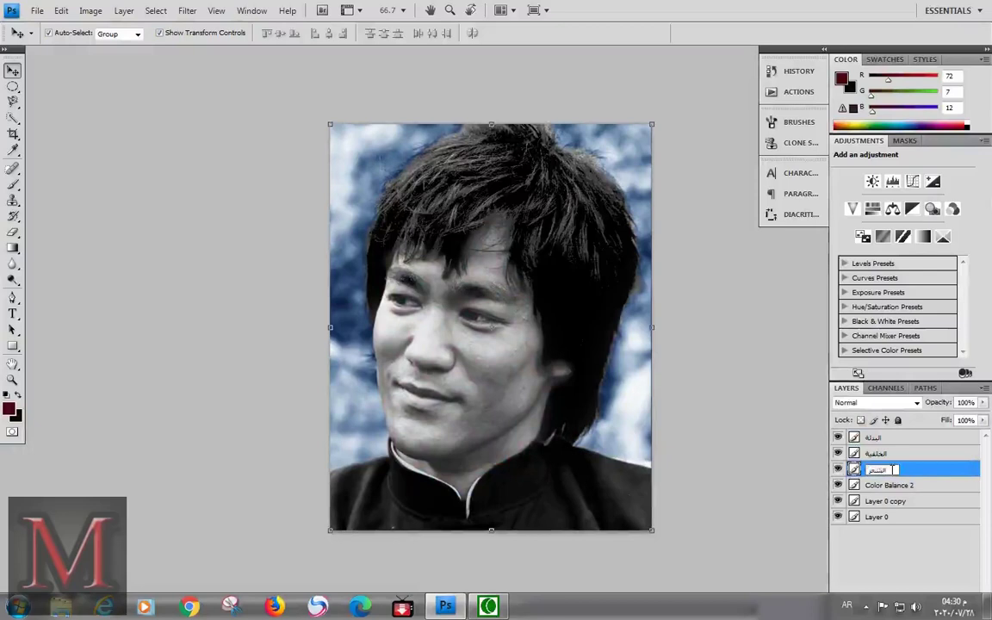
key("Return")
Step: Erase the hair colour off the face with a 220 px eraser to restore skin tone
left_click(12, 231)
left_click_drag(454, 415, 498, 412)
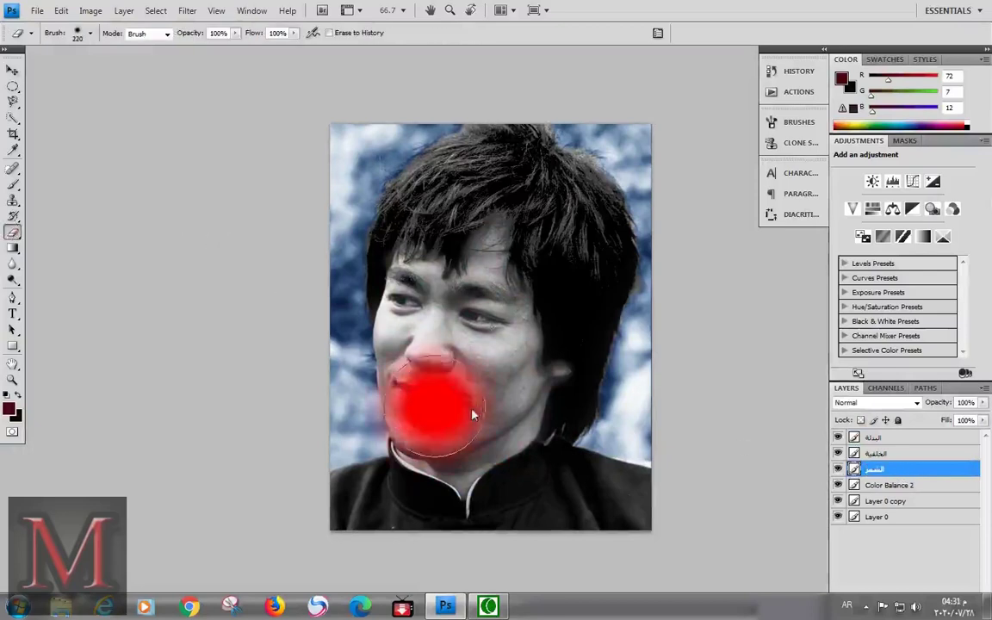
left_click_drag(396, 368, 319, 345)
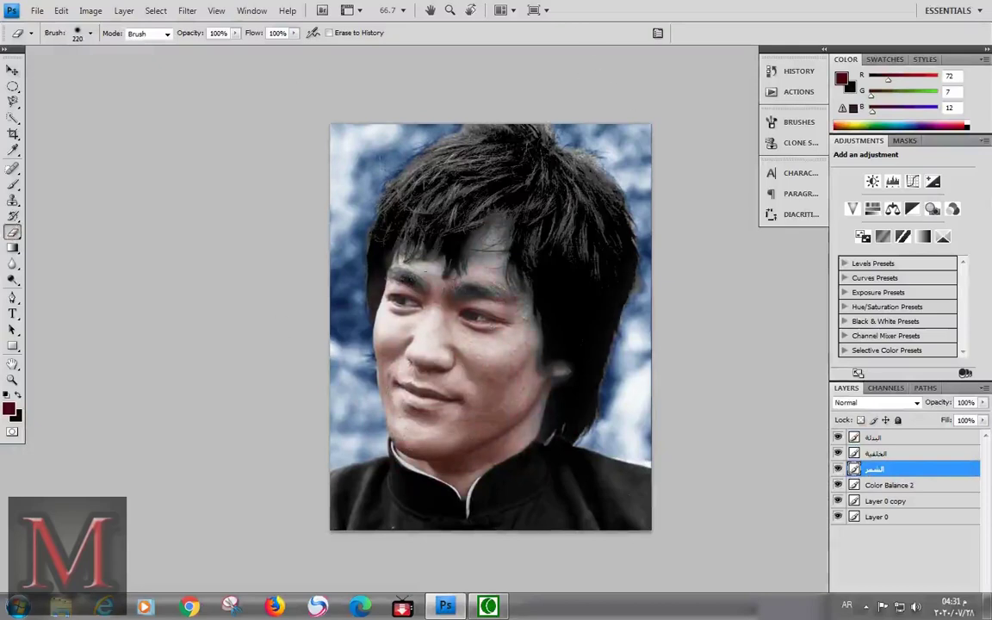
left_click_drag(410, 332, 466, 392)
Step: With a smaller eraser, clean the right edge of the hair down toward the neck
left_click_drag(490, 239, 456, 242)
mouse_move(379, 231)
left_mouse_down()
mouse_move(401, 257)
mouse_move(371, 267)
left_mouse_up()
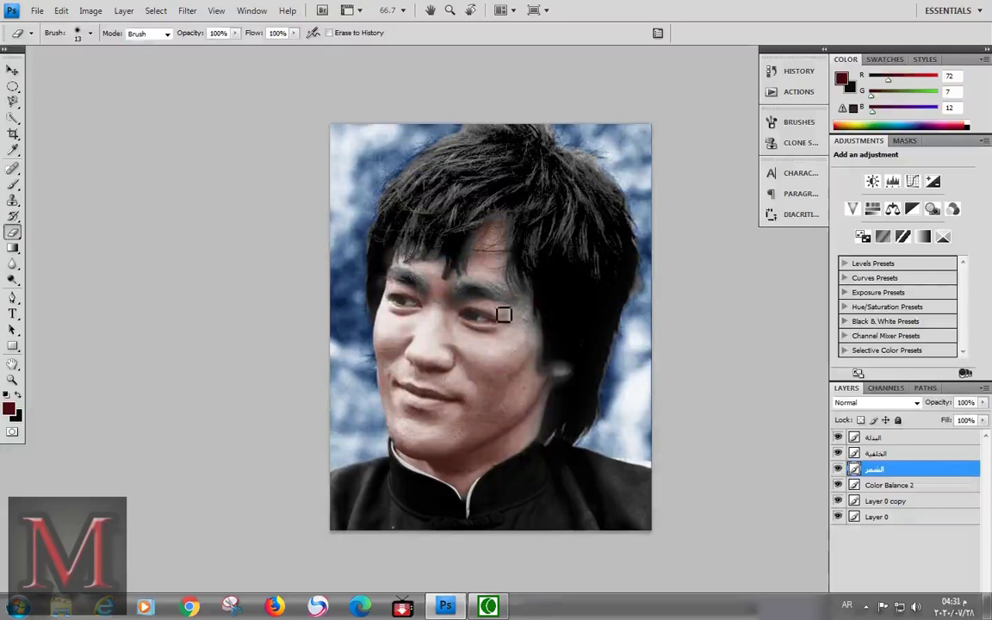
left_click_drag(504, 333, 512, 341)
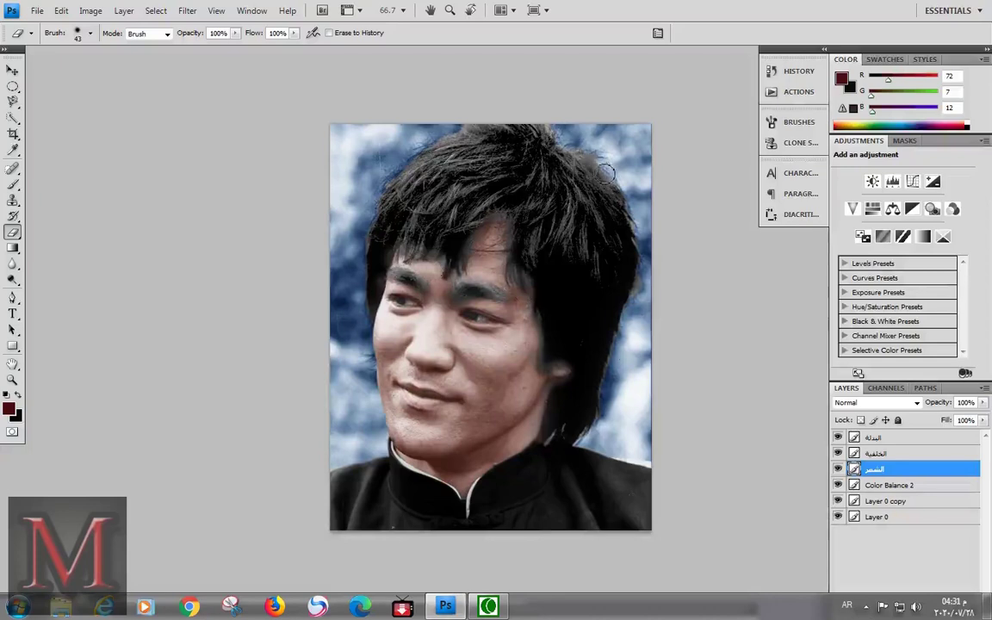
left_click_drag(636, 217, 637, 301)
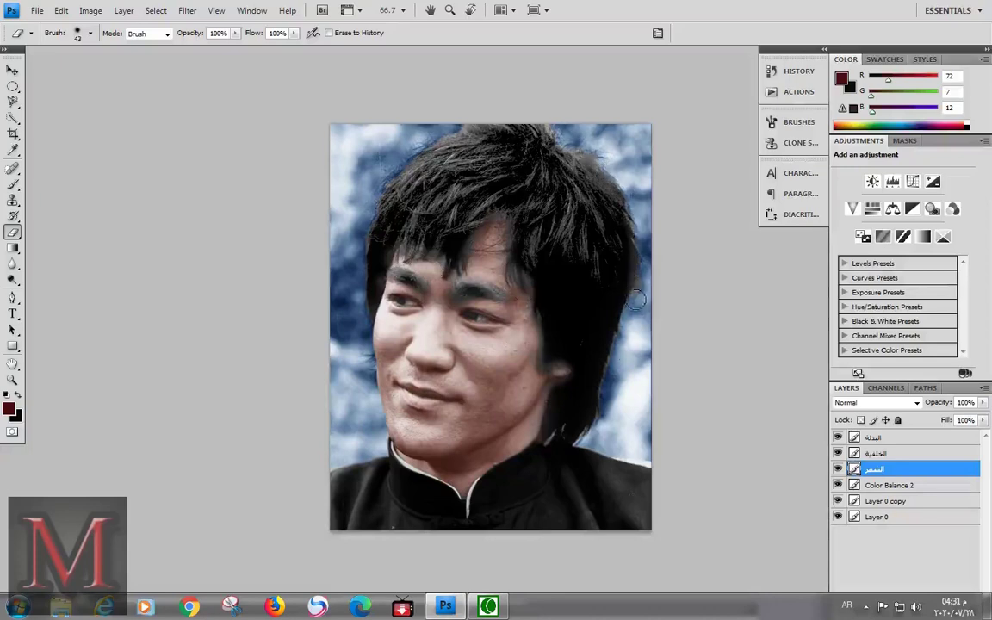
mouse_move(613, 358)
left_mouse_down()
mouse_move(590, 431)
mouse_move(610, 408)
left_mouse_up()
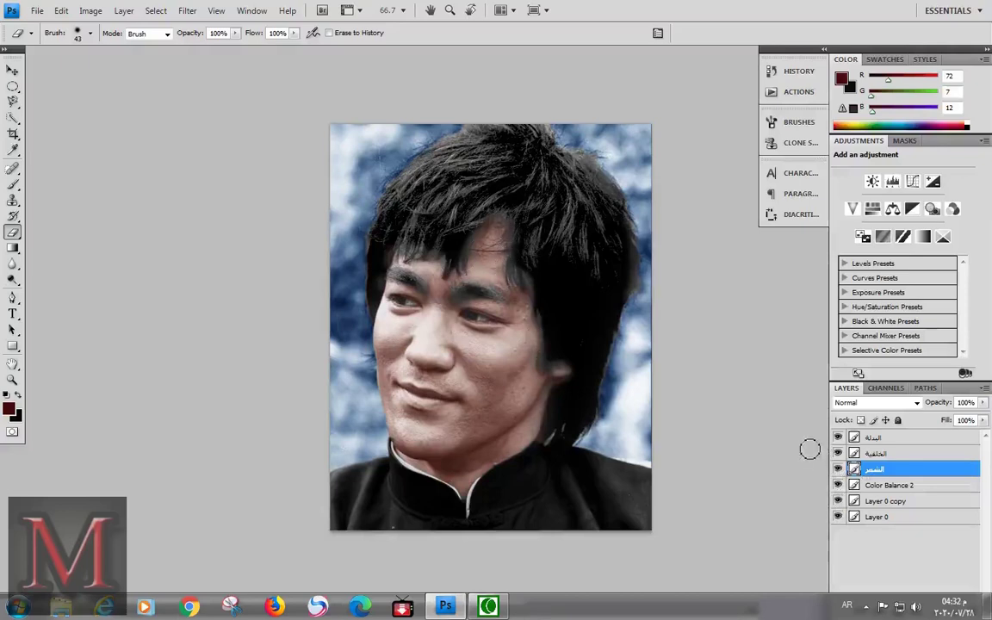
Step: Merge Layer 0 copy, Color Balance 2 and the Arabic-named layers into one layer
left_click(12, 380)
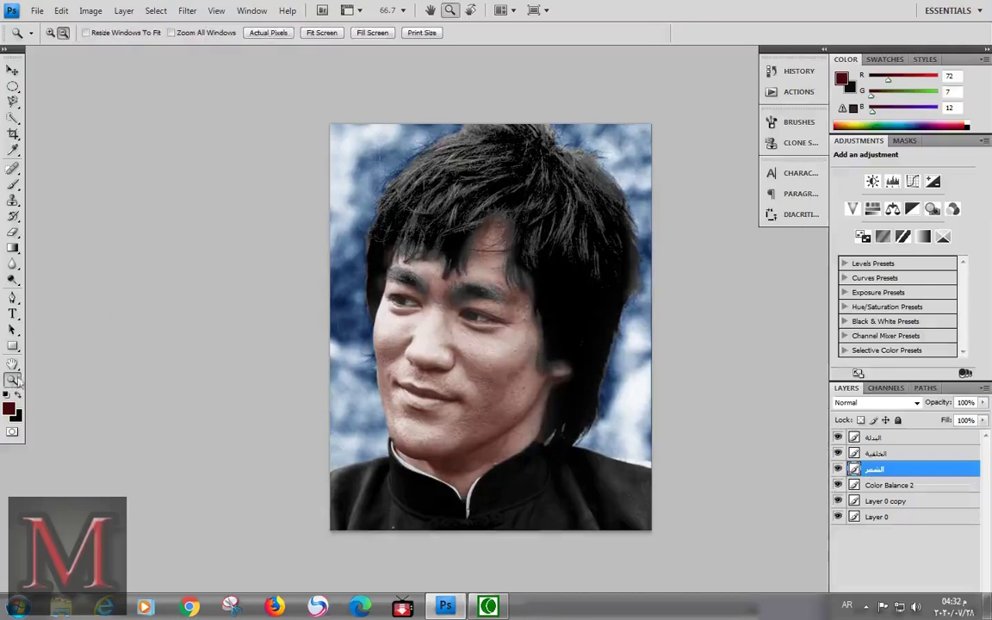
left_click(374, 280, "alt")
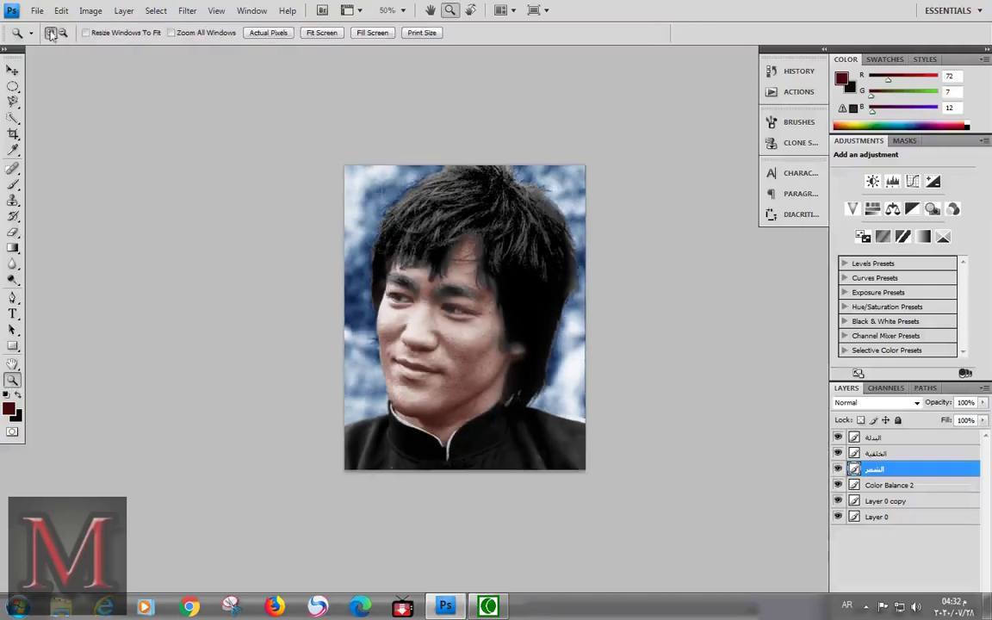
left_click(406, 277)
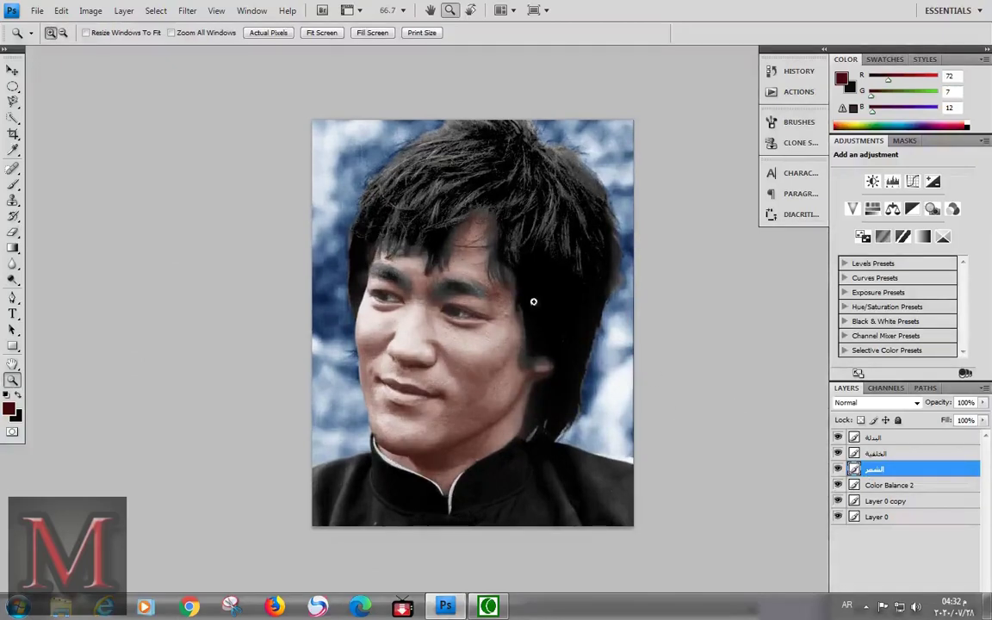
left_click(870, 502)
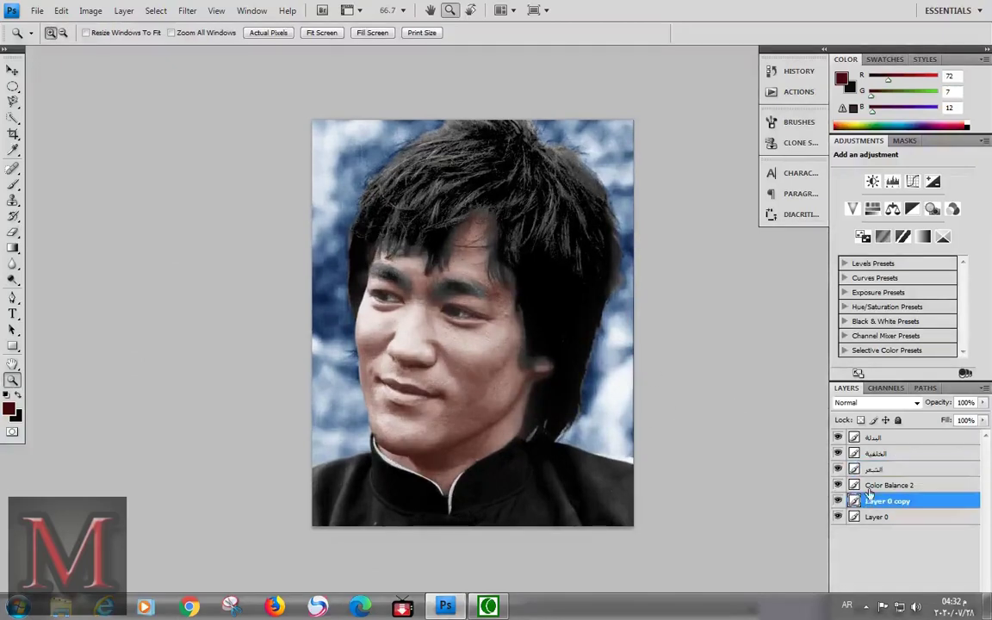
left_click(870, 488, "shift")
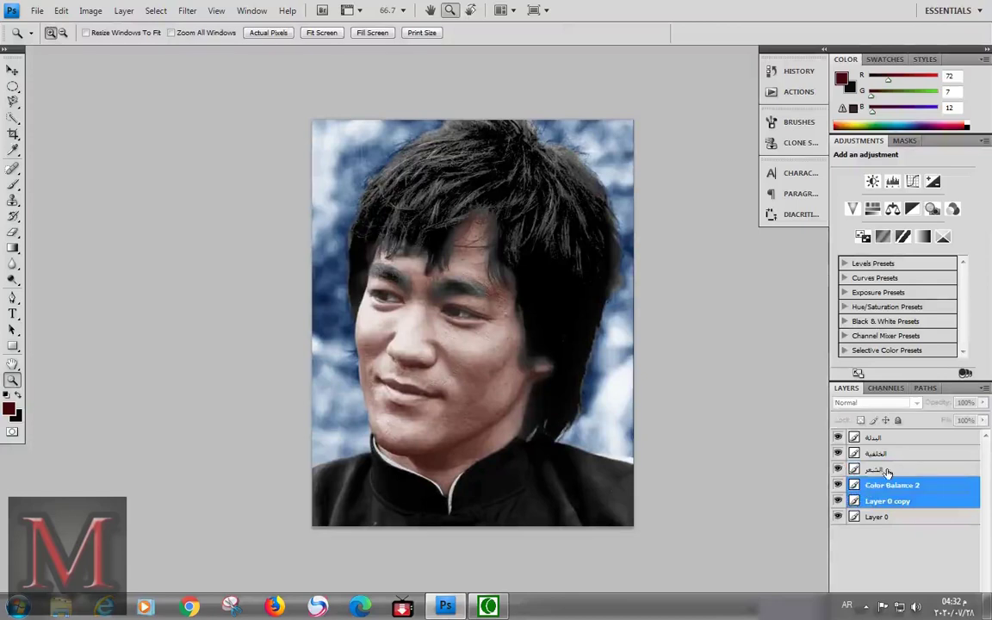
left_click(886, 471, "shift")
right_click(887, 452)
left_click(889, 406)
Step: Toggle the merged layer's visibility to compare the colourised and original black-and-white portrait
left_click(836, 440)
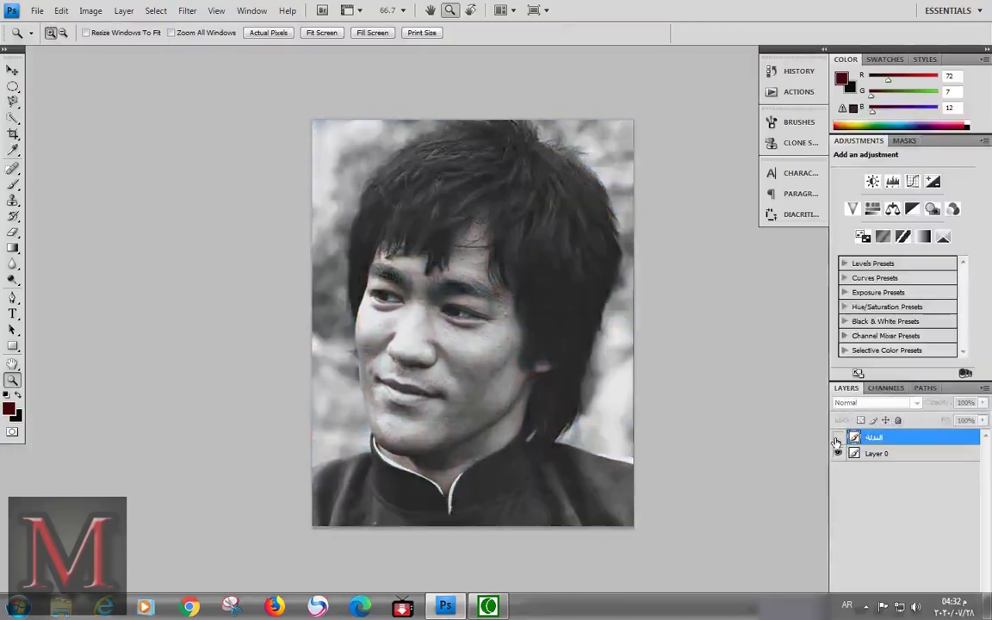
left_click(836, 439)
left_click(837, 440)
left_click(837, 439)
left_click(837, 439)
left_click(837, 439)
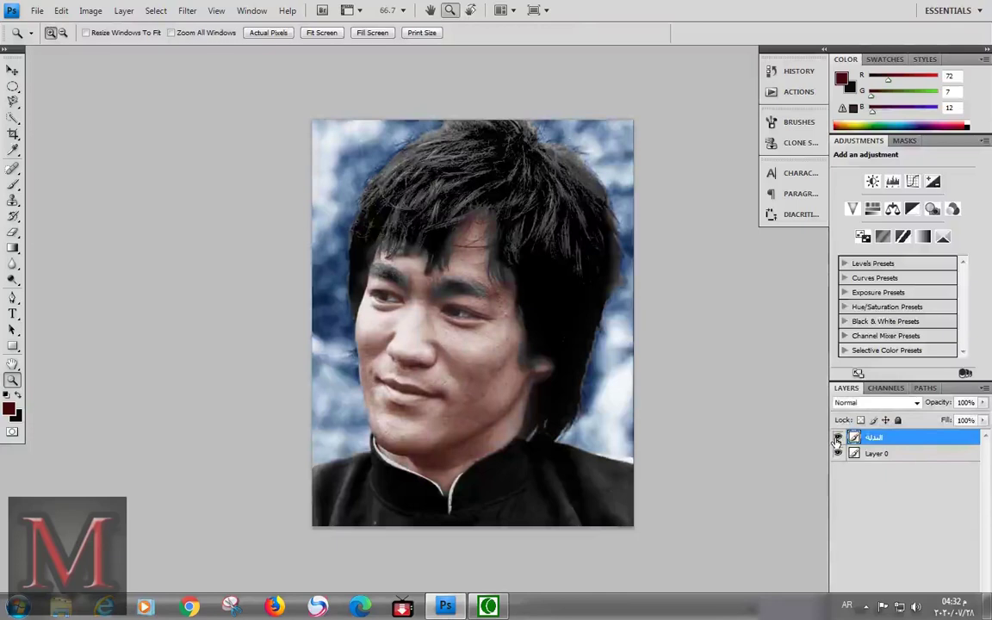